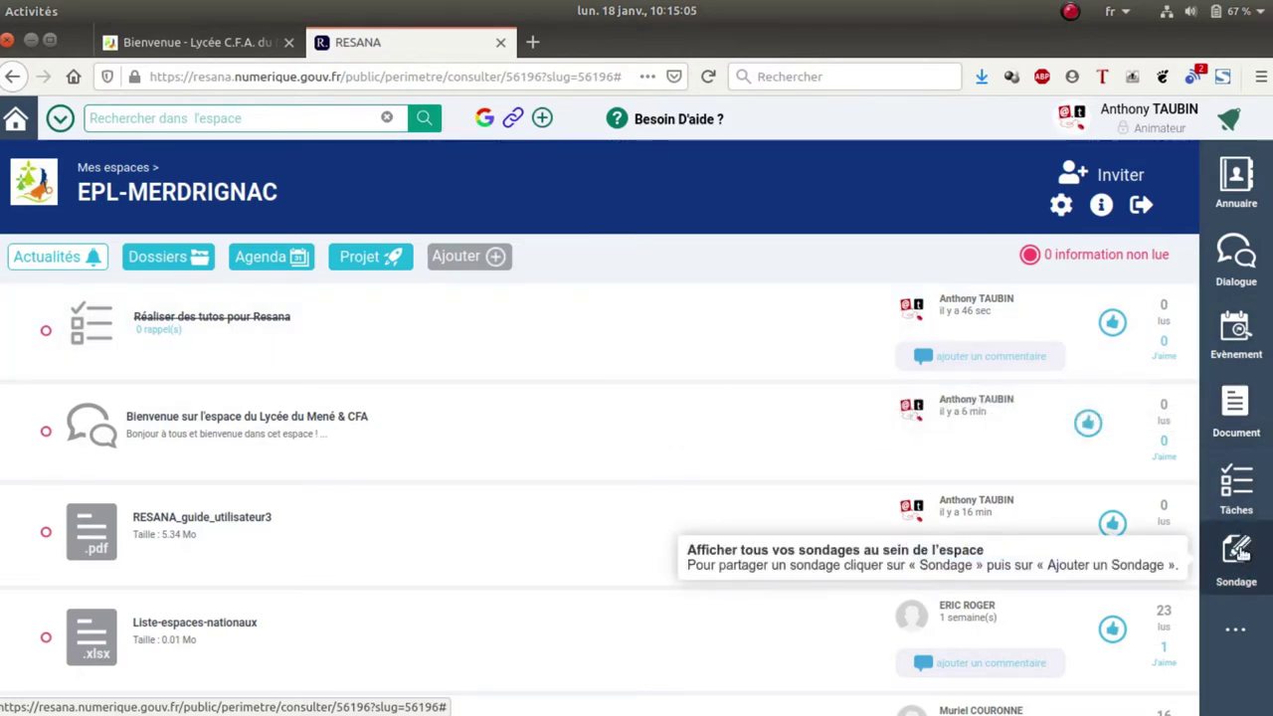
Start a new date poll and choose 21/01/2021 as the proposed slot date.
{"action": "left_click", "coordinate": [1239, 554]}
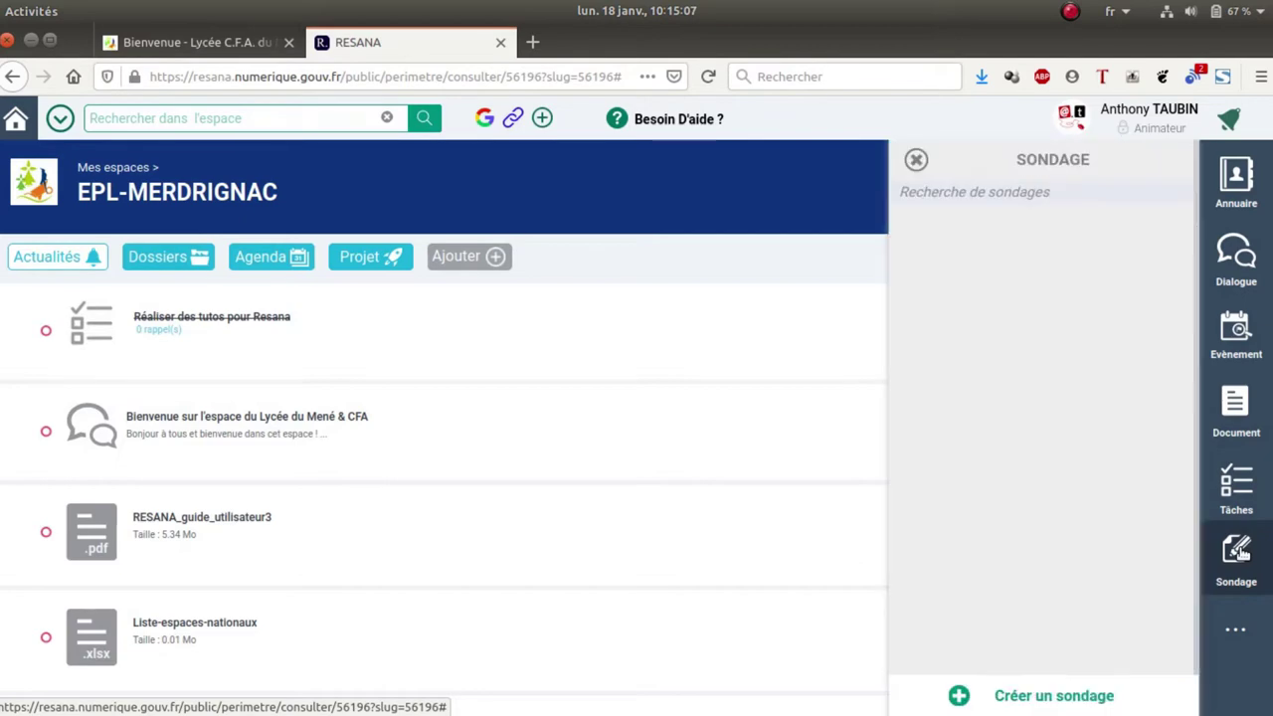
{"action": "left_click", "coordinate": [1062, 698]}
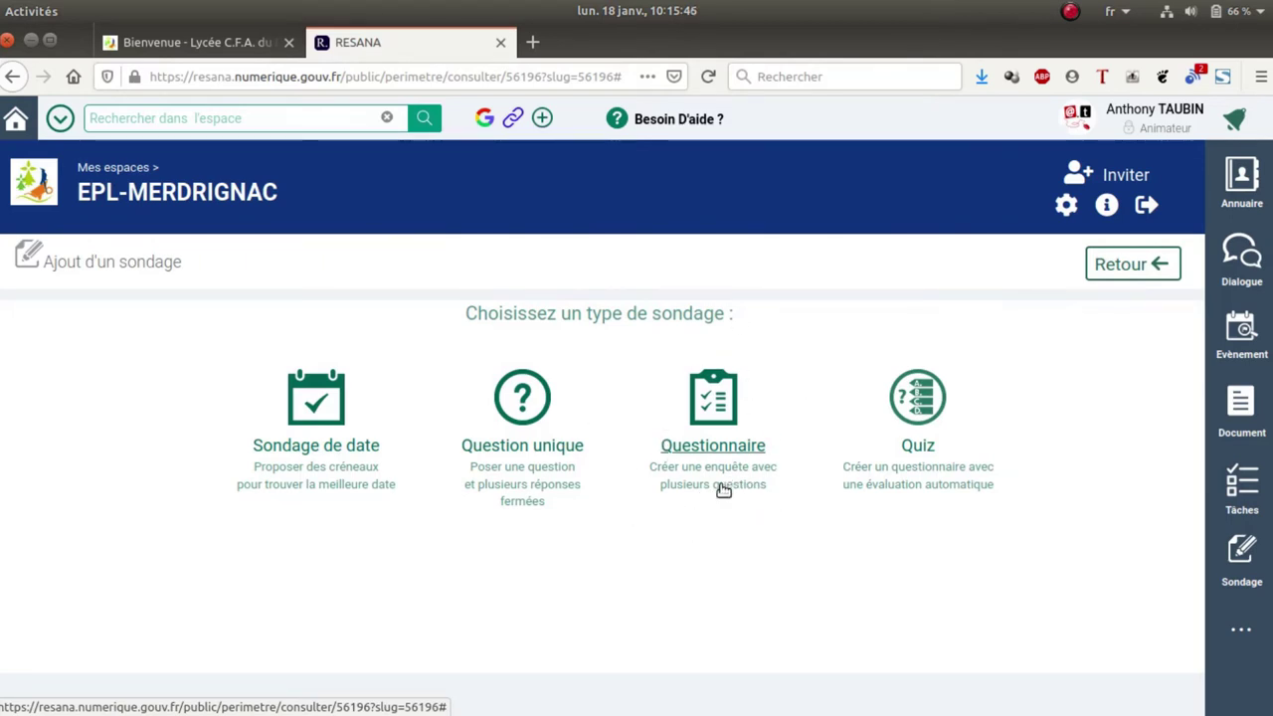
{"action": "left_click", "coordinate": [338, 453]}
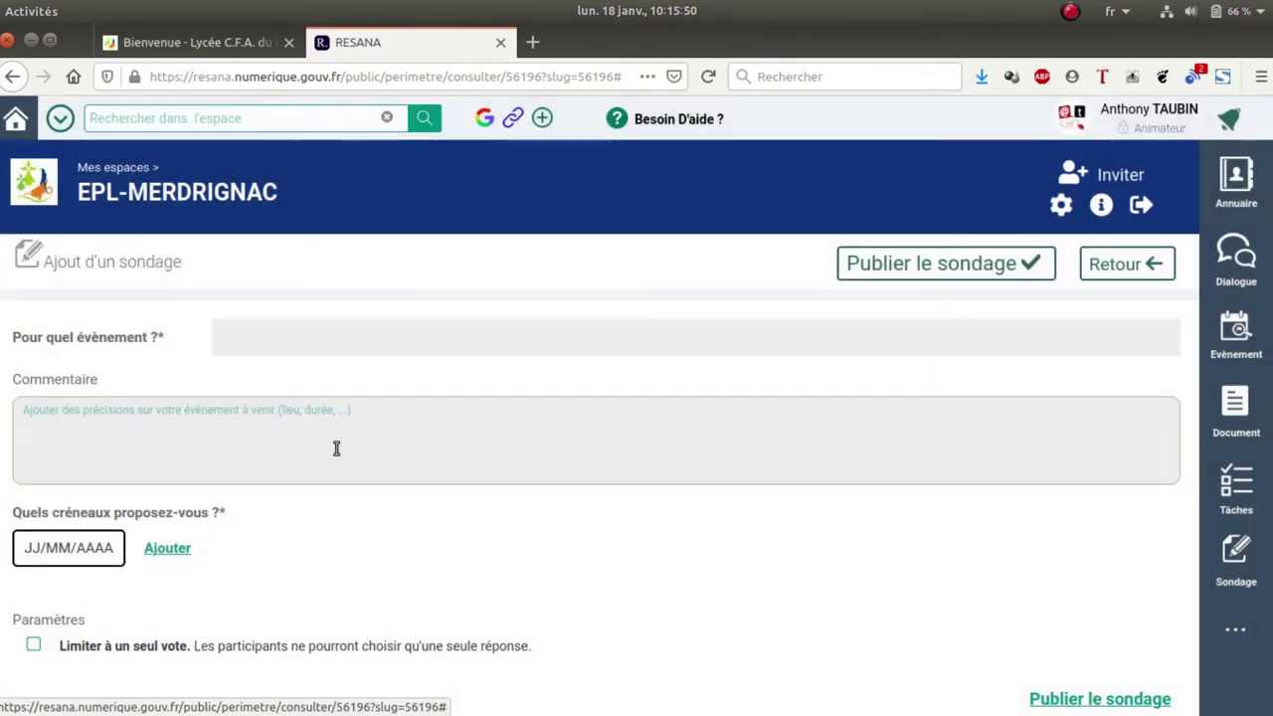
{"action": "left_click", "coordinate": [60, 544]}
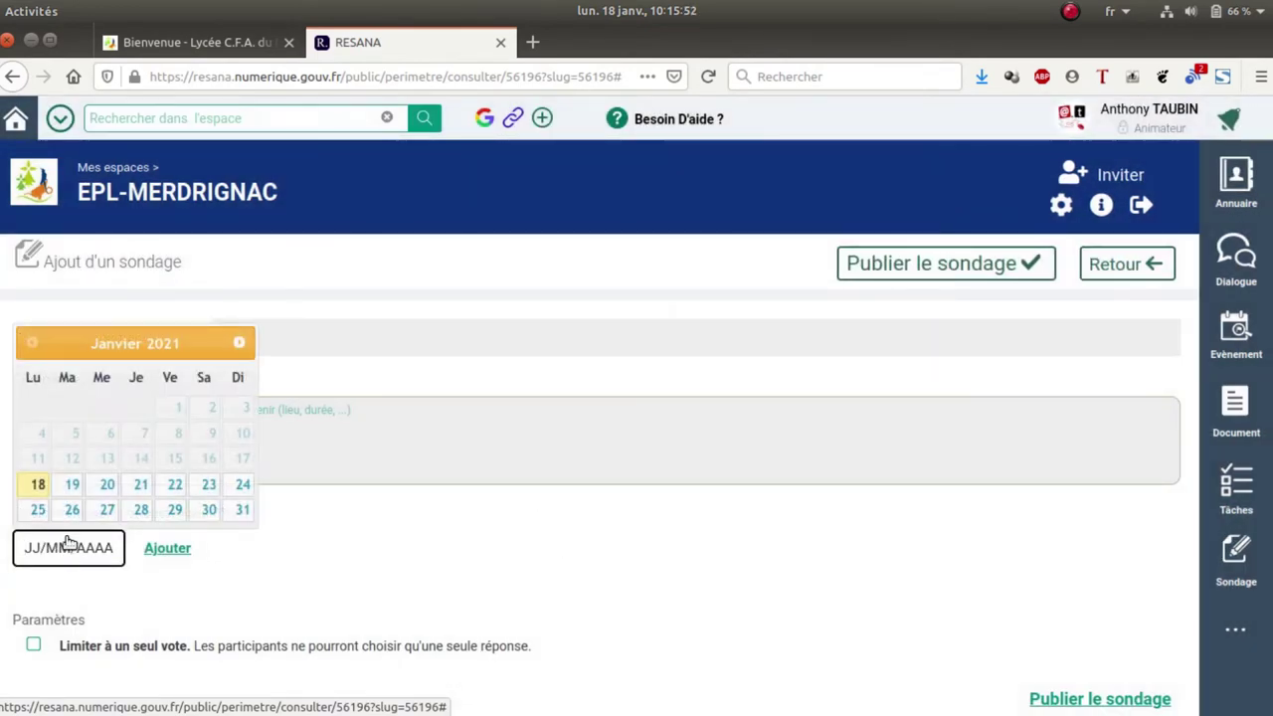
{"action": "left_click", "coordinate": [140, 485]}
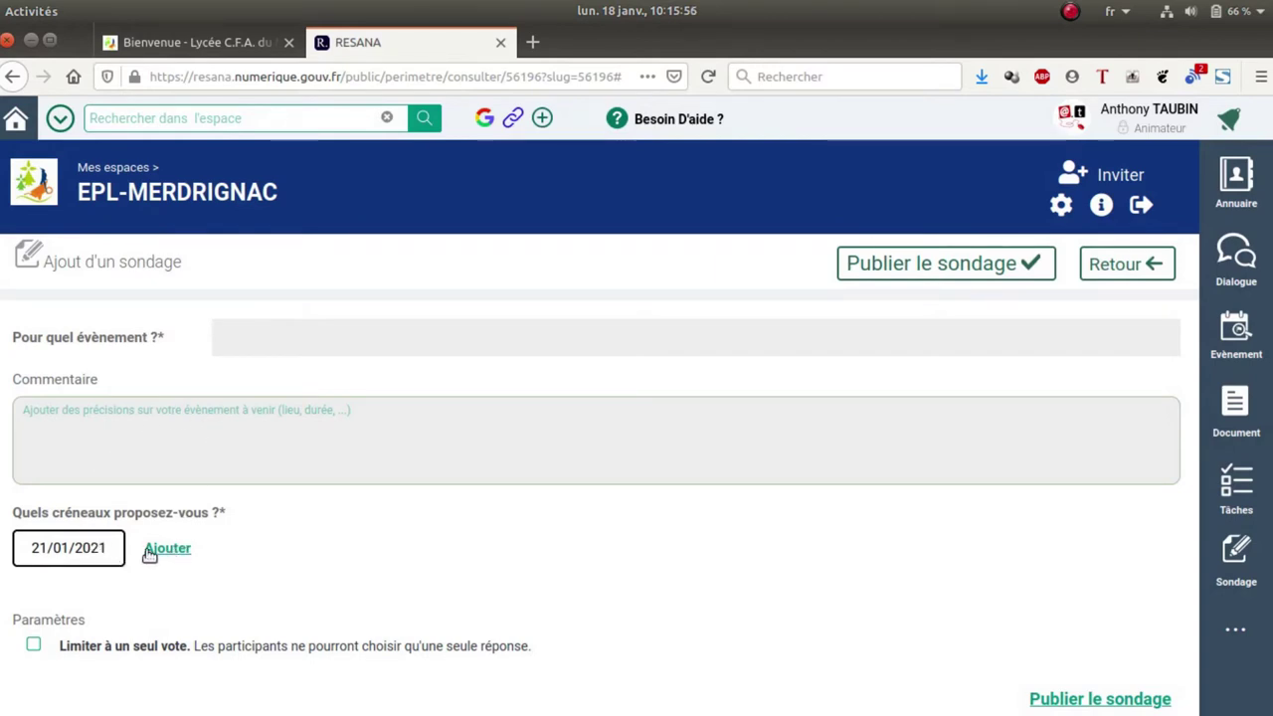
{"action": "left_click", "coordinate": [107, 548]}
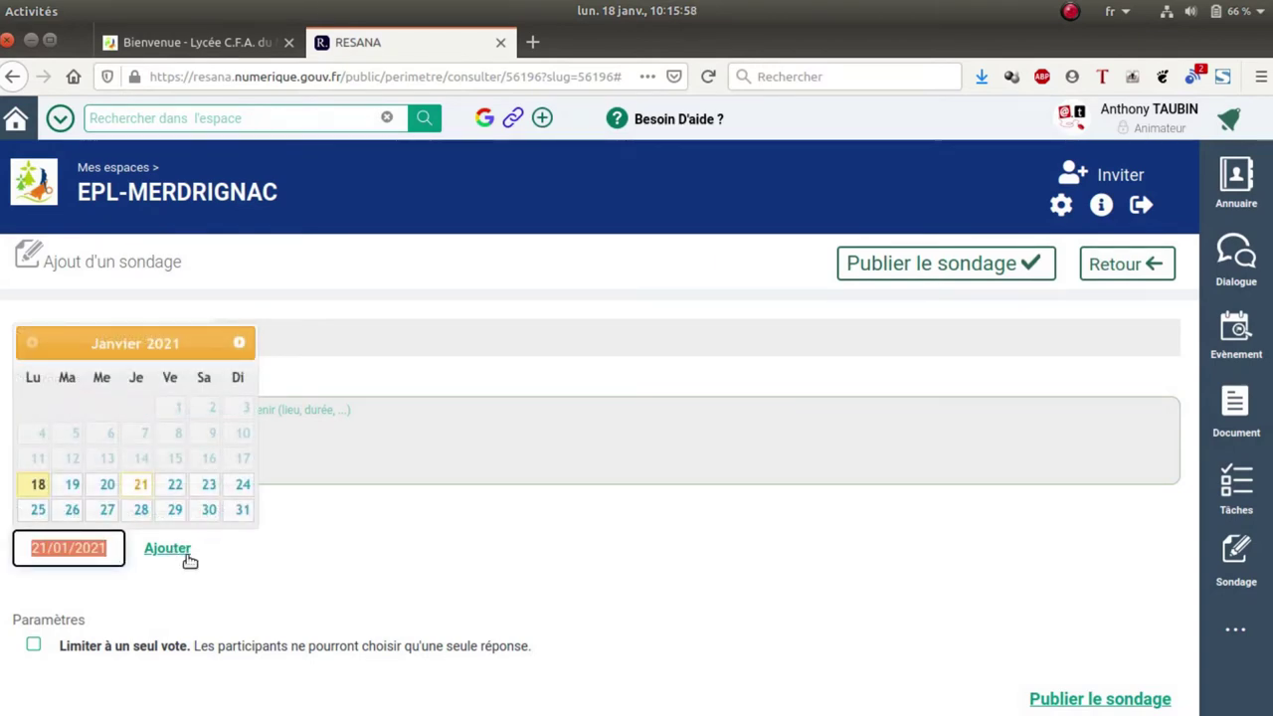
{"action": "left_click", "coordinate": [272, 548]}
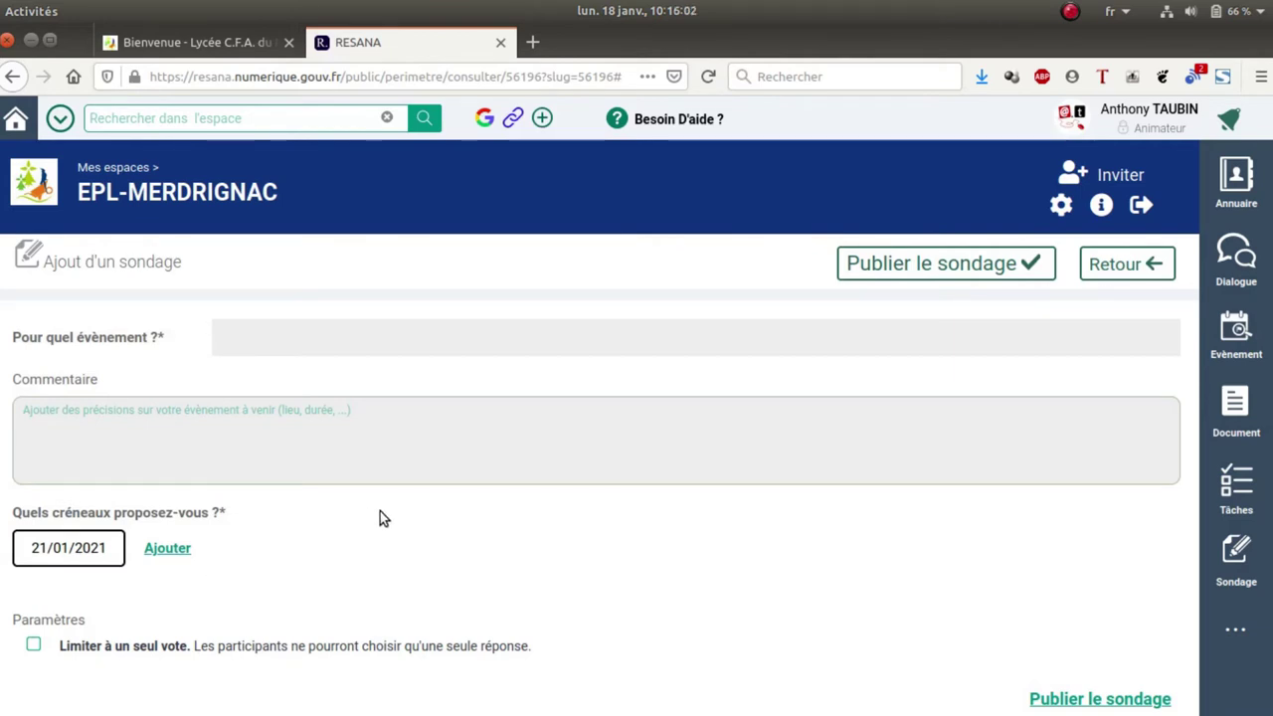
Switch the date poll's one-vote limit on and back off.
{"action": "scroll", "coordinate": [380, 512], "scroll_direction": "down", "scroll_amount": 1}
{"action": "left_click", "coordinate": [35, 623]}
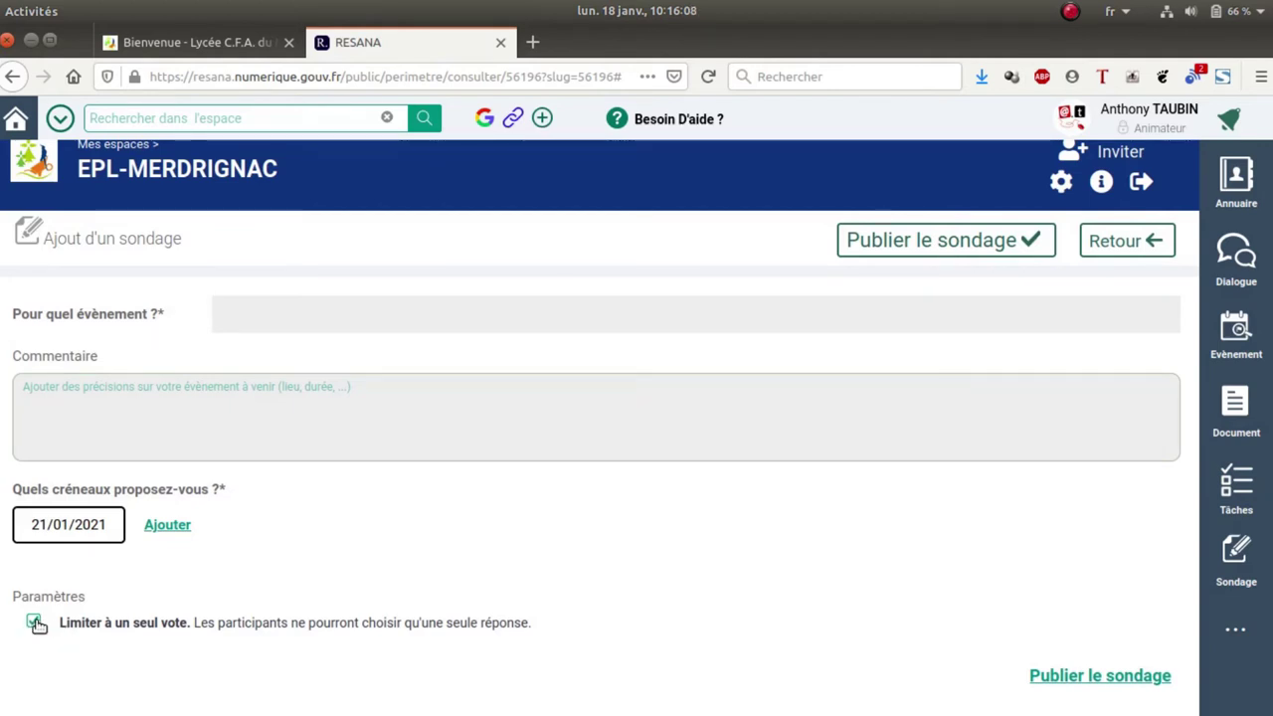
{"action": "left_click", "coordinate": [34, 623]}
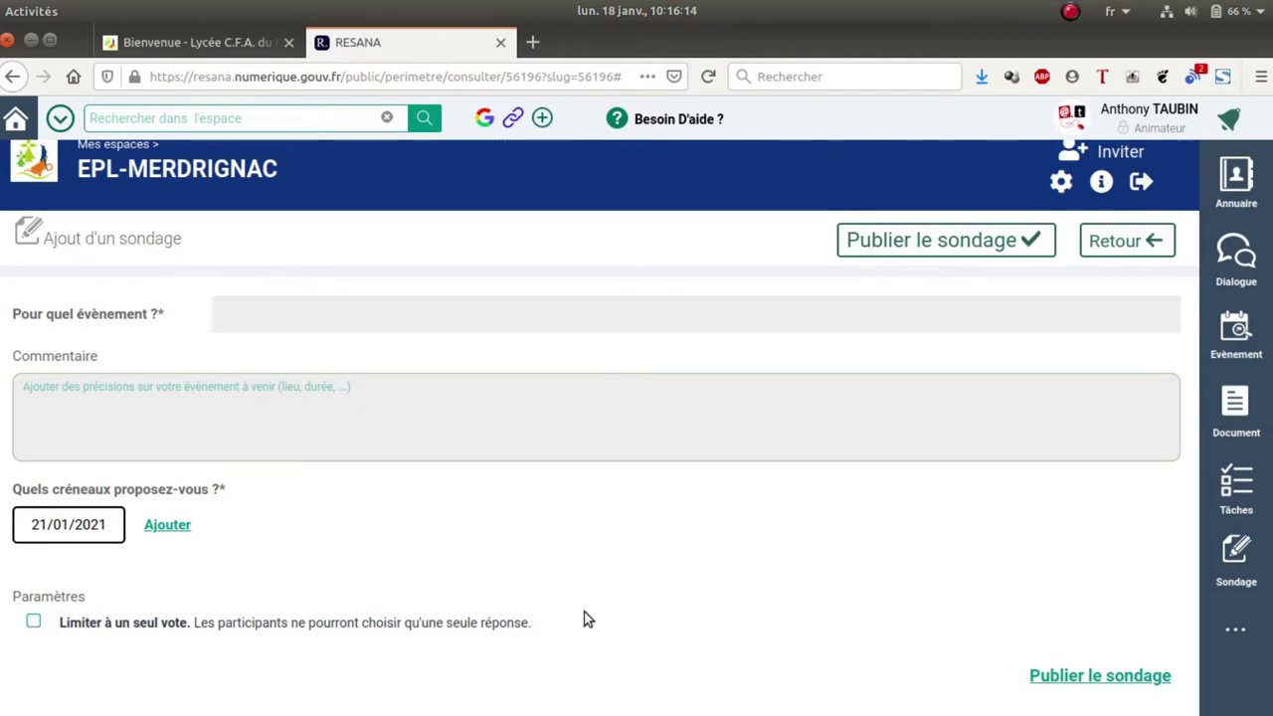
Add the 21/01/2021 slot with a time range of 12:05 to 12:35, and leave the date poll without publishing it.
{"action": "left_click", "coordinate": [331, 394]}
{"action": "left_click", "coordinate": [157, 527]}
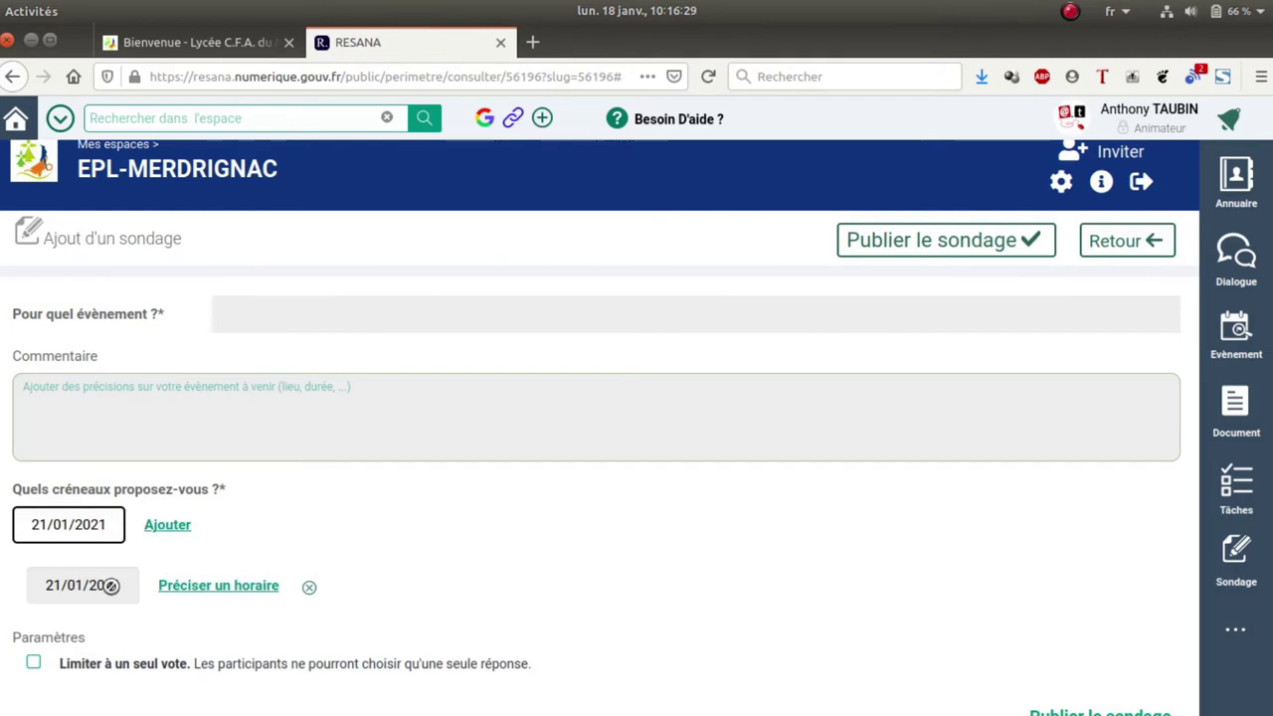
{"action": "left_click", "coordinate": [200, 589]}
{"action": "left_click", "coordinate": [205, 588]}
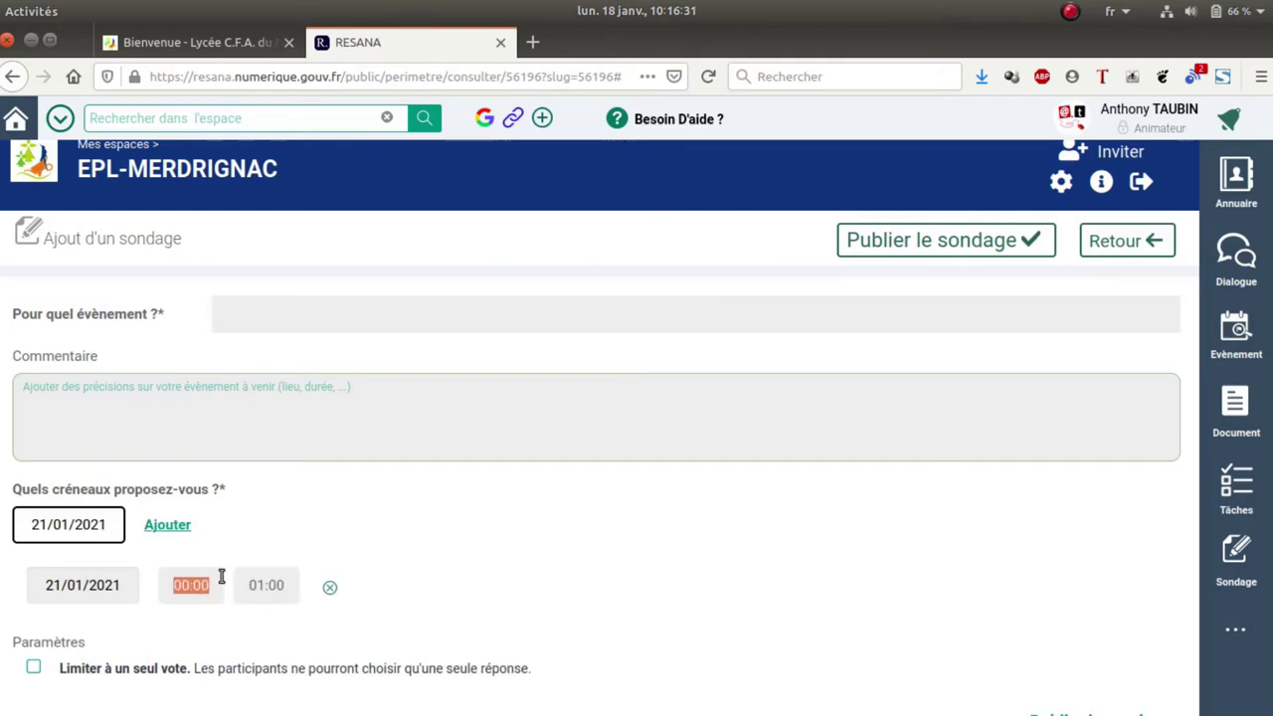
{"action": "type", "text": "12:00"}
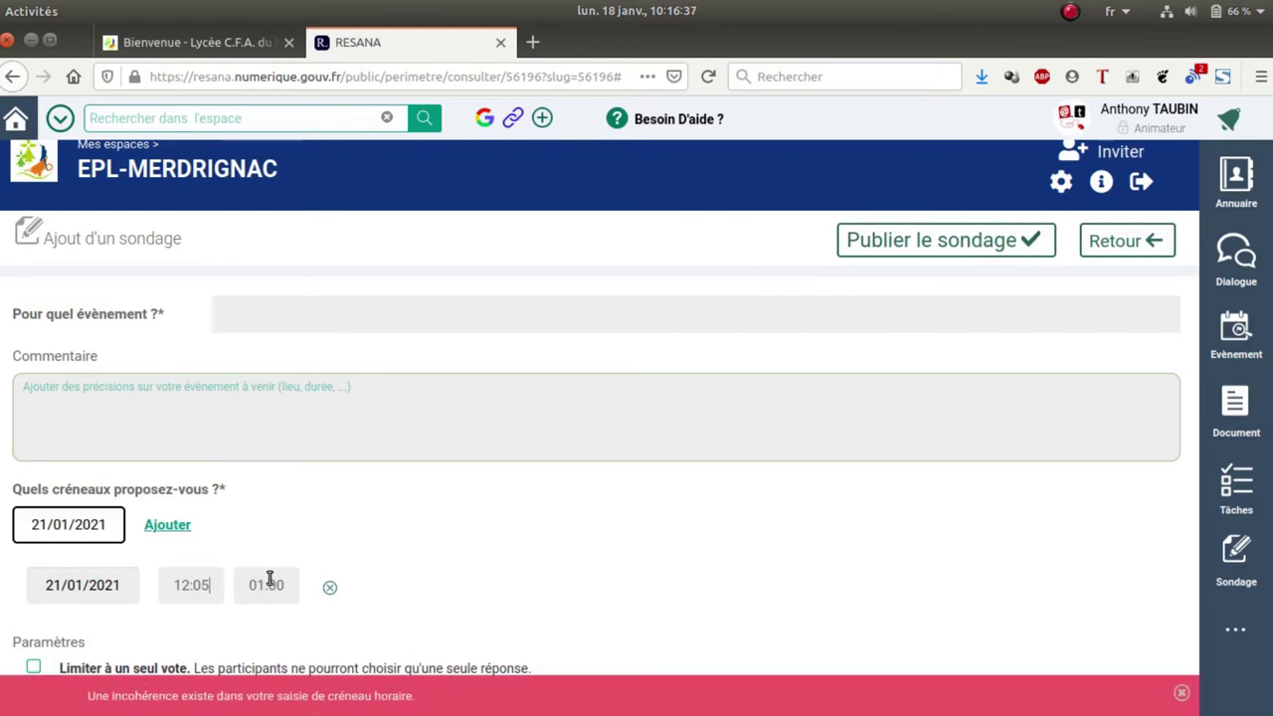
{"action": "left_click", "coordinate": [268, 587]}
{"action": "type", "text": "10:00"}
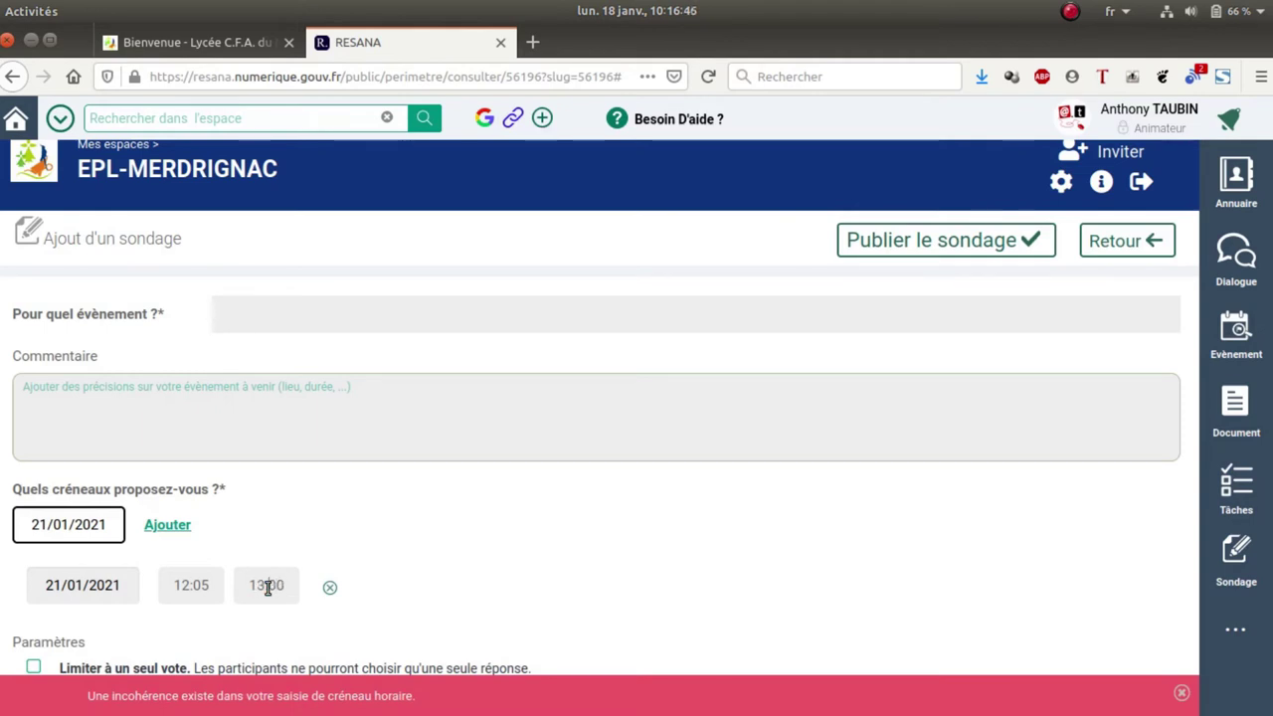
{"action": "type", "text": "1"}
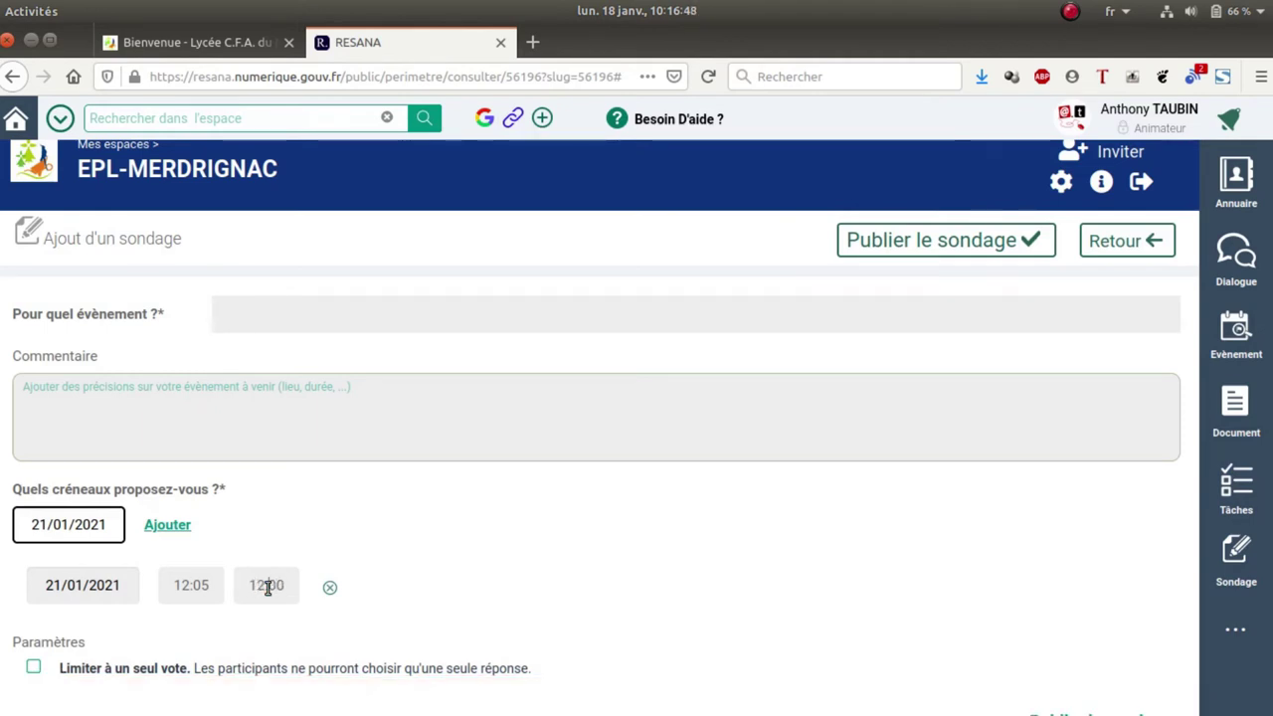
{"action": "type", "text": "35"}
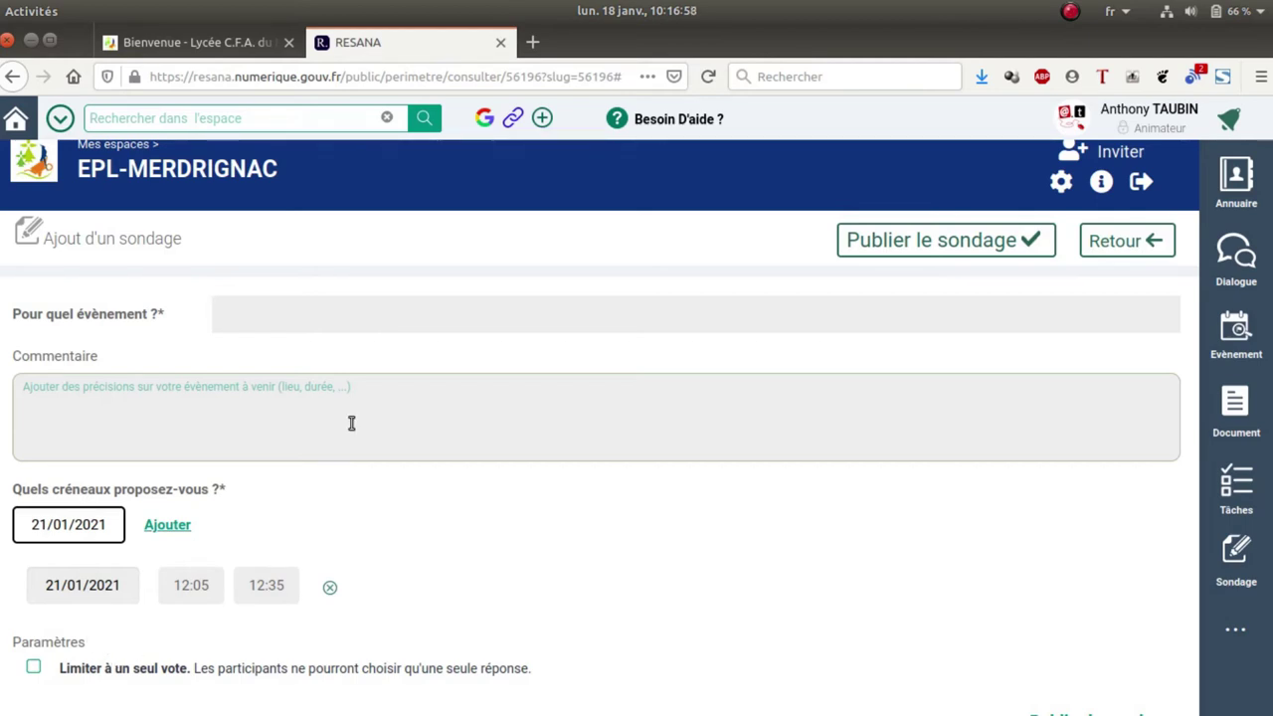
{"action": "left_click", "coordinate": [1132, 242]}
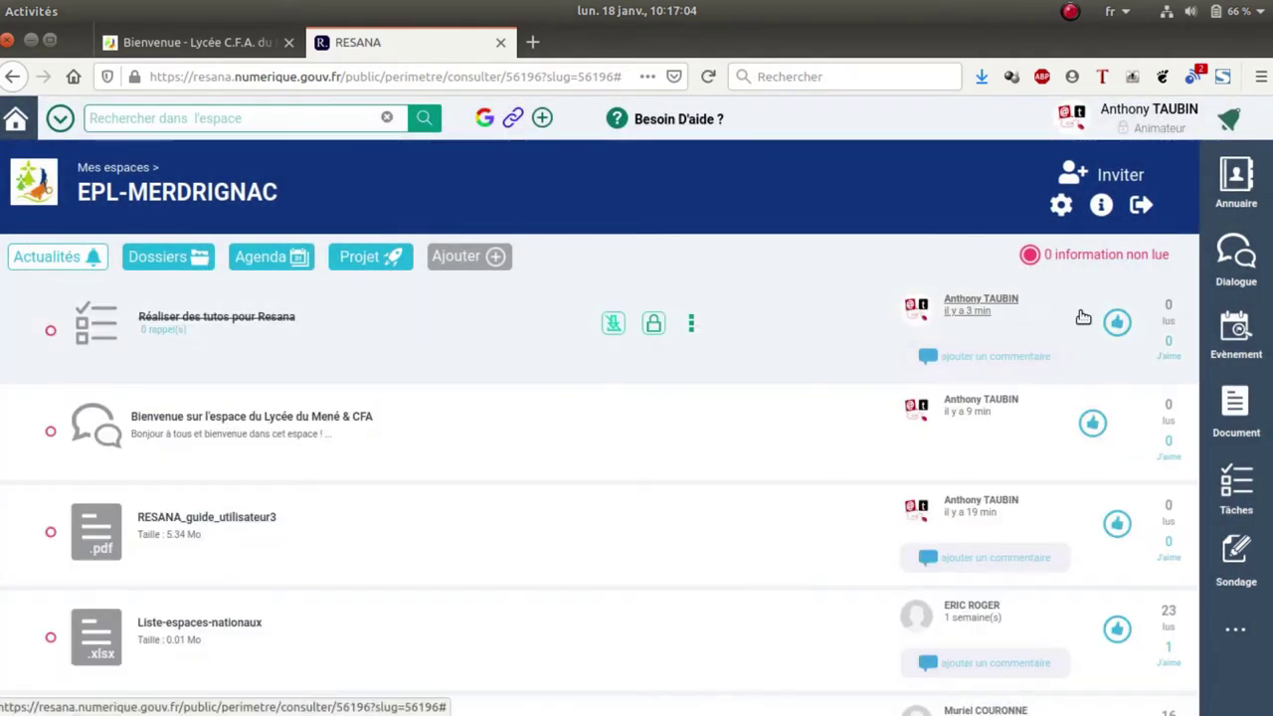
Delete the task "Réaliser des tutos pour Resana" from the space's news feed and confirm the deletion.
{"action": "left_click", "coordinate": [693, 324]}
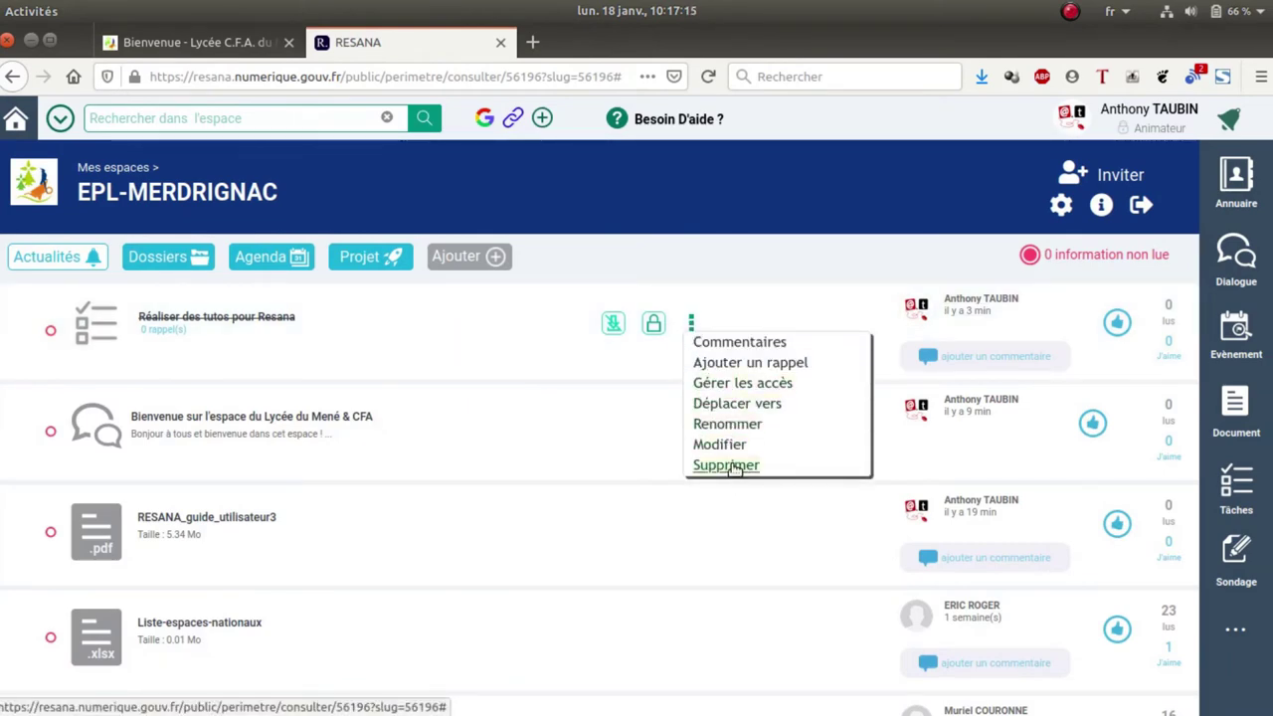
{"action": "left_click", "coordinate": [729, 466]}
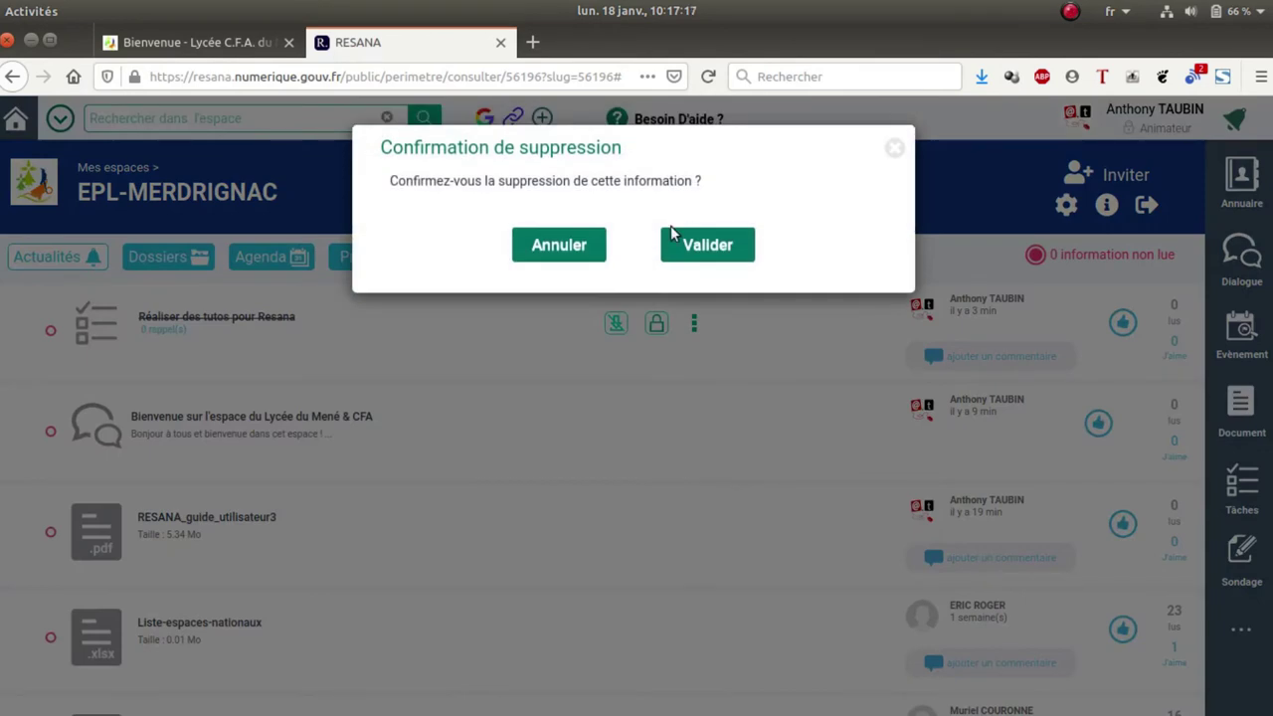
{"action": "left_click", "coordinate": [707, 248]}
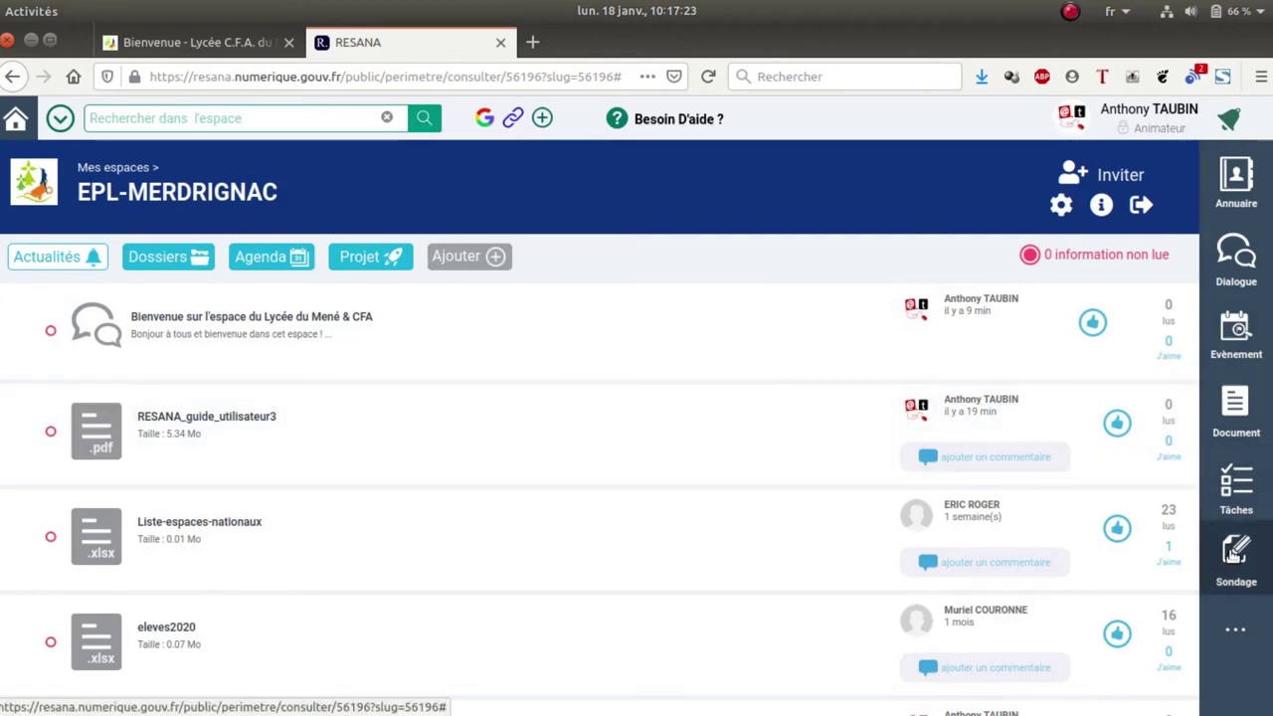
Create a questionnaire-type poll titled "Formations du SIA" and proceed to its question setup.
{"action": "left_click", "coordinate": [1234, 555]}
{"action": "left_click", "coordinate": [1082, 698]}
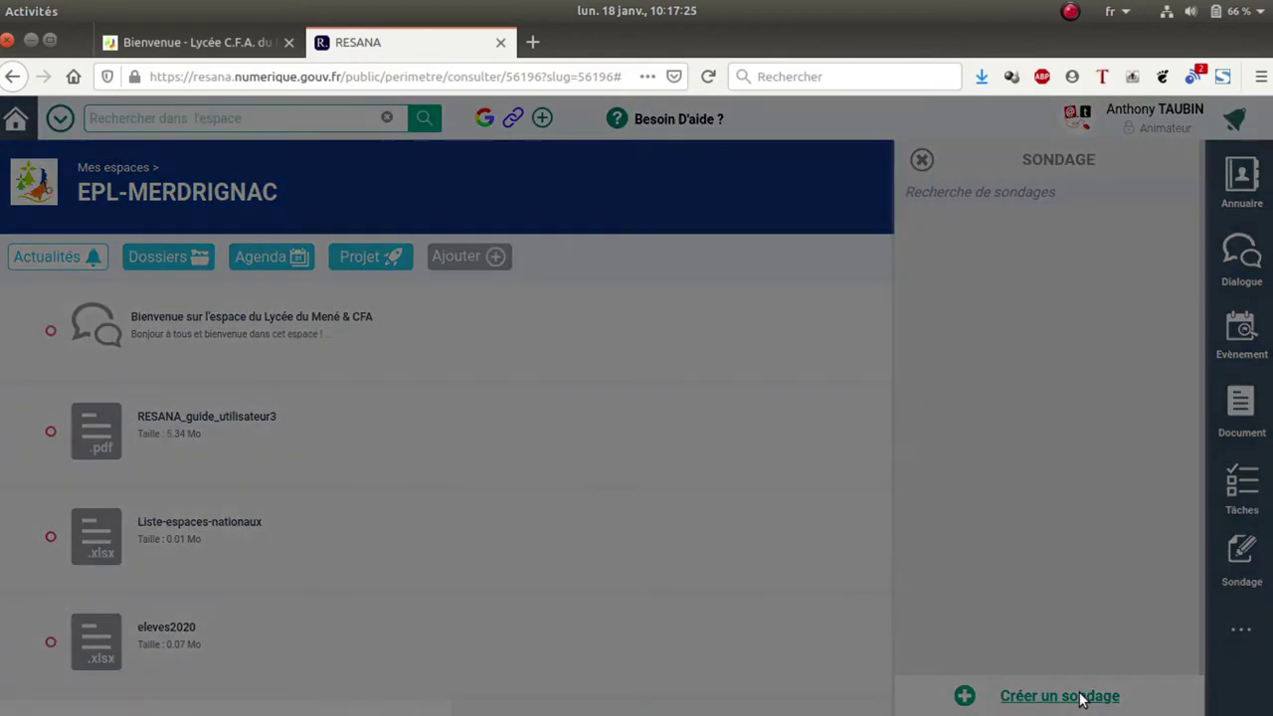
{"action": "left_click", "coordinate": [736, 449]}
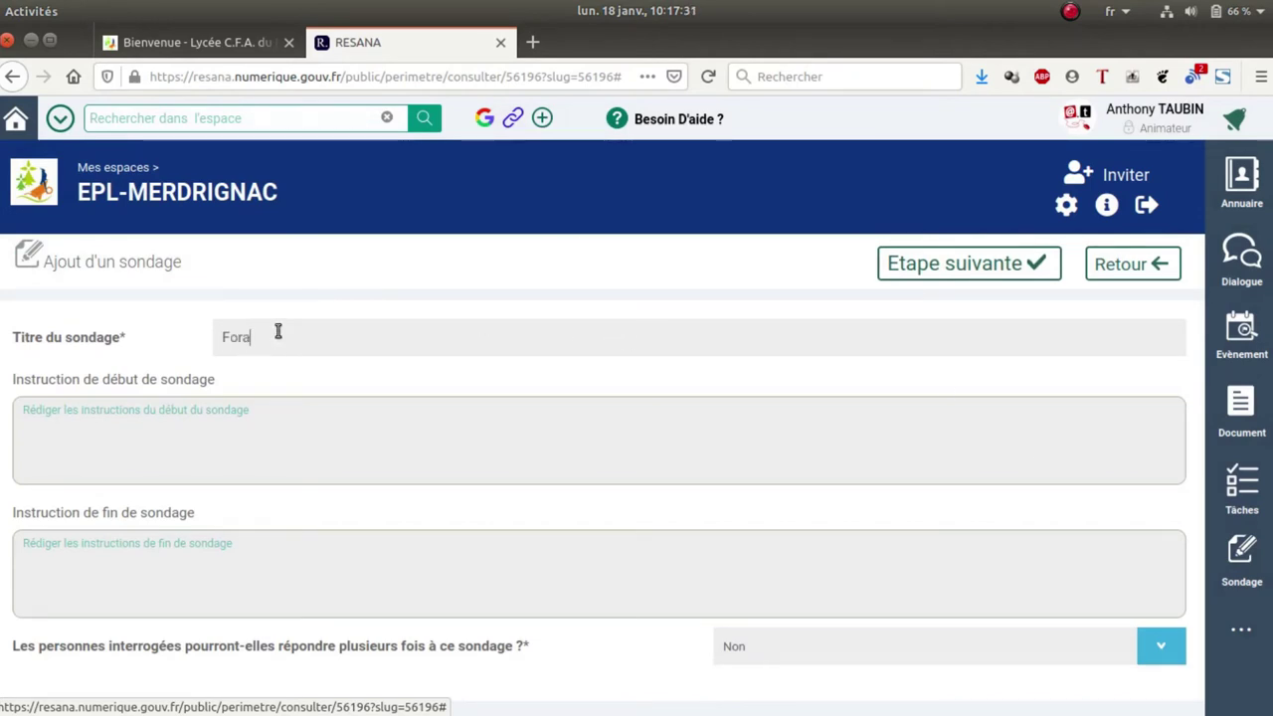
{"action": "type", "text": "Formation du SIA"}
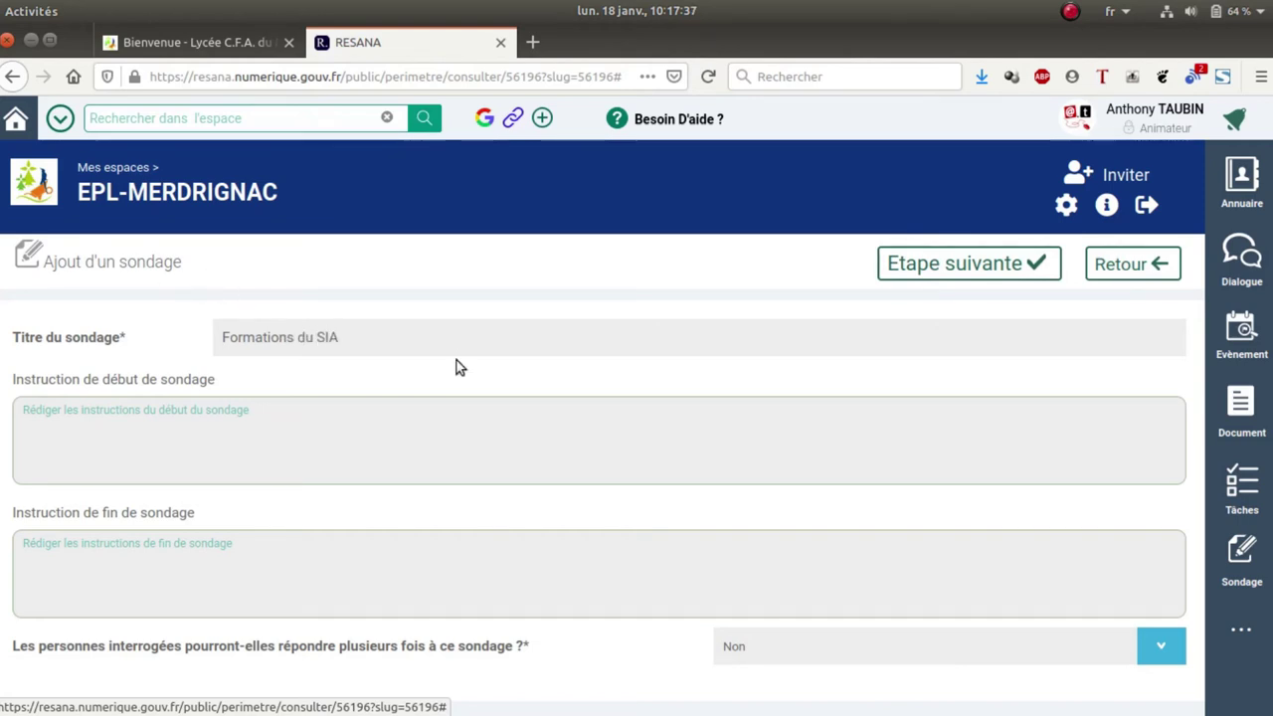
{"action": "left_click", "coordinate": [324, 409]}
{"action": "left_click", "coordinate": [985, 264]}
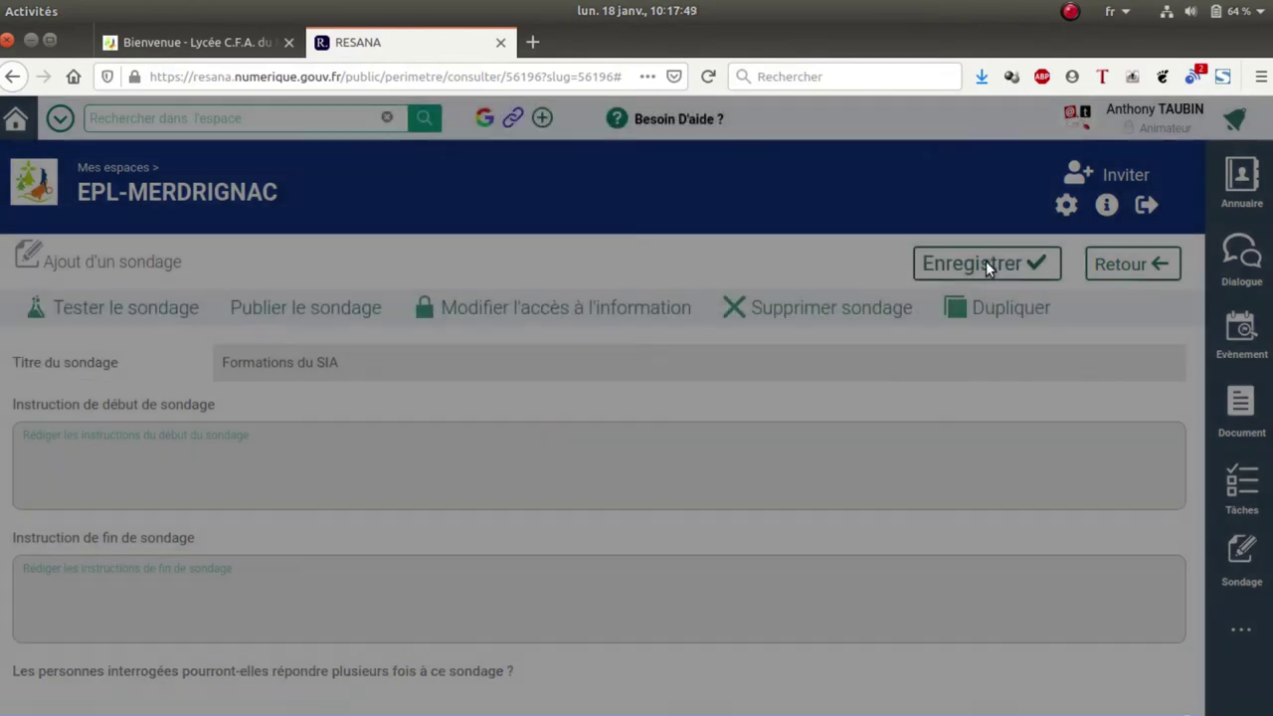
Examine the answer types available for a new question and the poll's conditional branching and recipients sections.
{"action": "scroll", "coordinate": [511, 336], "scroll_direction": "up", "scroll_amount": 5}
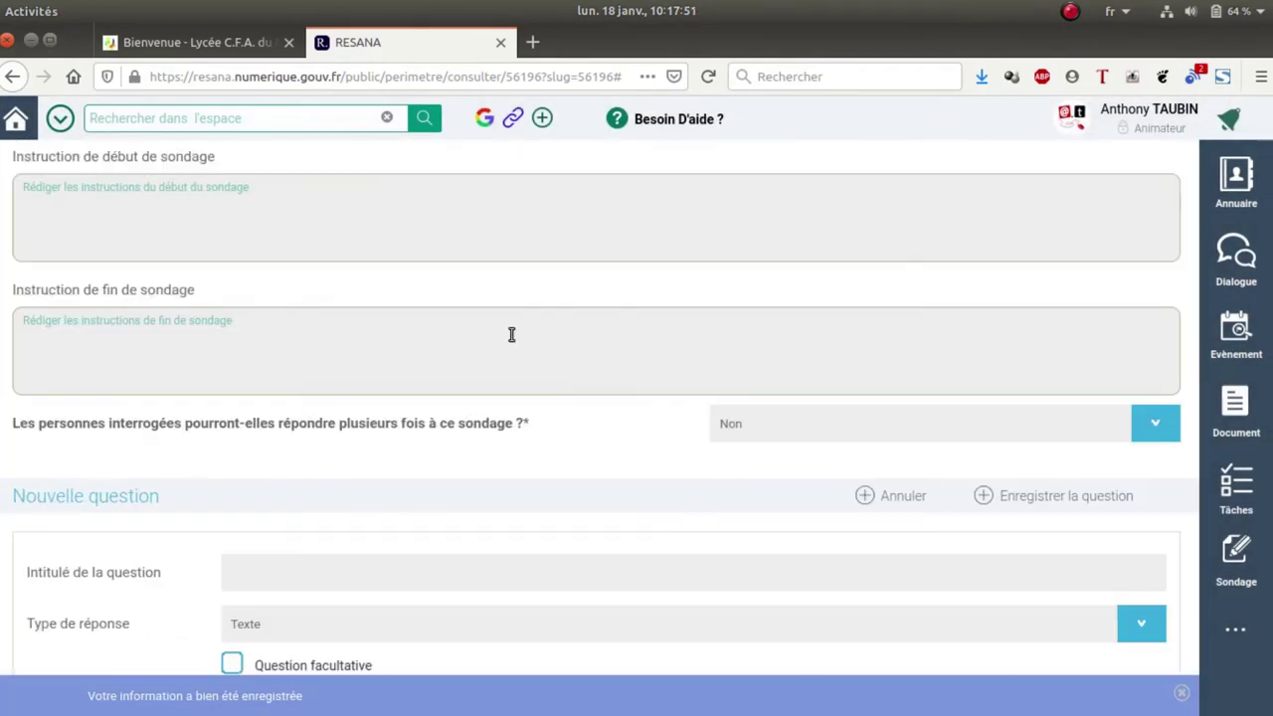
{"action": "scroll", "coordinate": [644, 427], "scroll_direction": "down", "scroll_amount": 2}
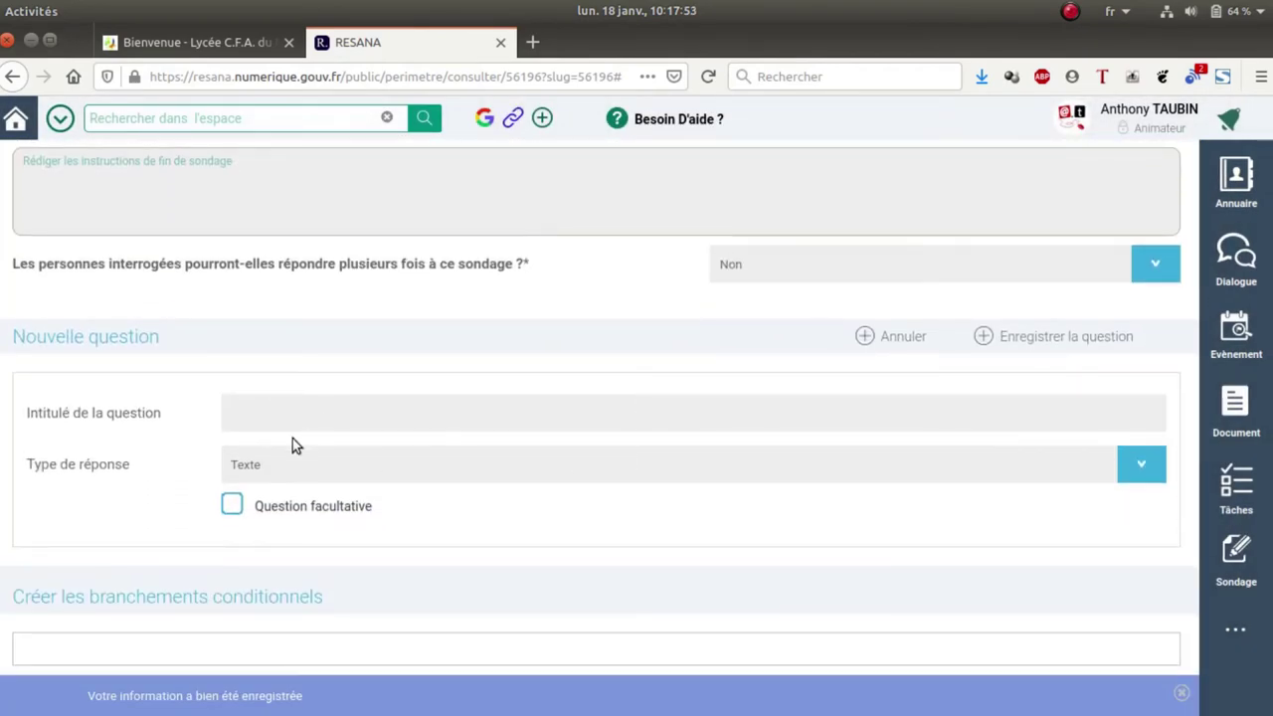
{"action": "left_click", "coordinate": [1140, 462]}
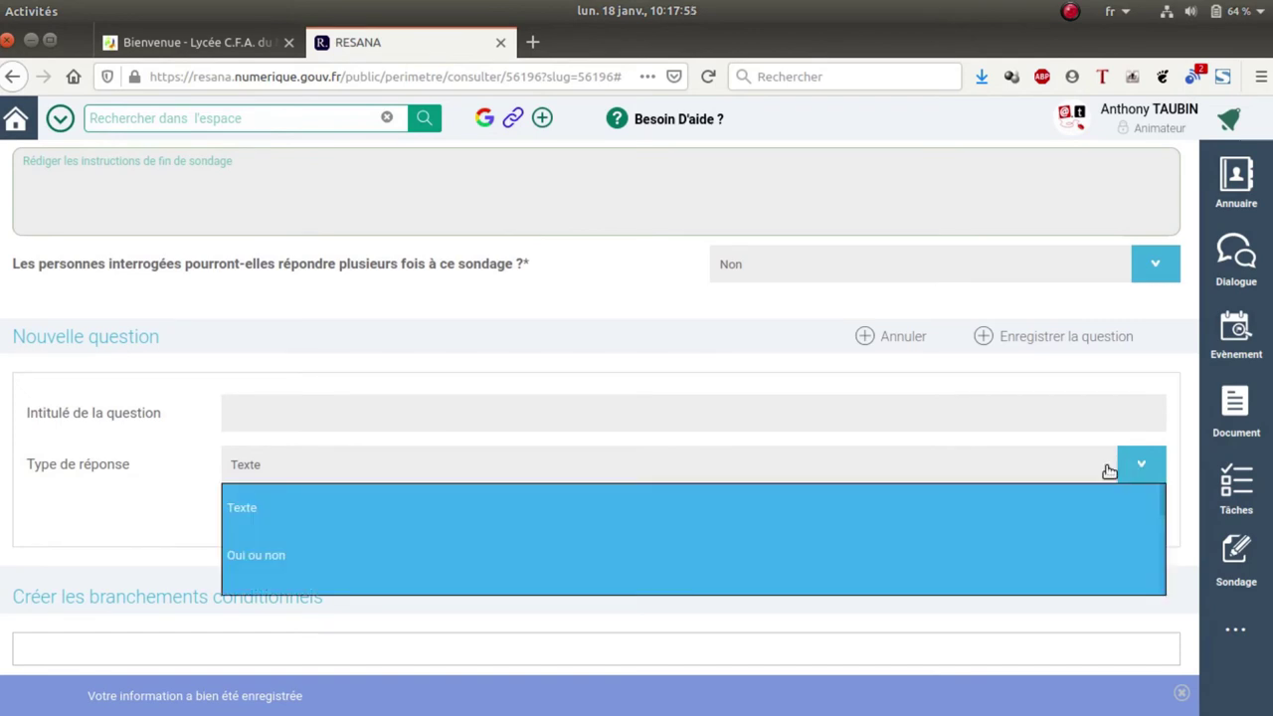
{"action": "scroll", "coordinate": [398, 542], "scroll_direction": "down", "scroll_amount": 3}
{"action": "scroll", "coordinate": [383, 533], "scroll_direction": "up", "scroll_amount": 2}
{"action": "scroll", "coordinate": [382, 532], "scroll_direction": "down", "scroll_amount": 1}
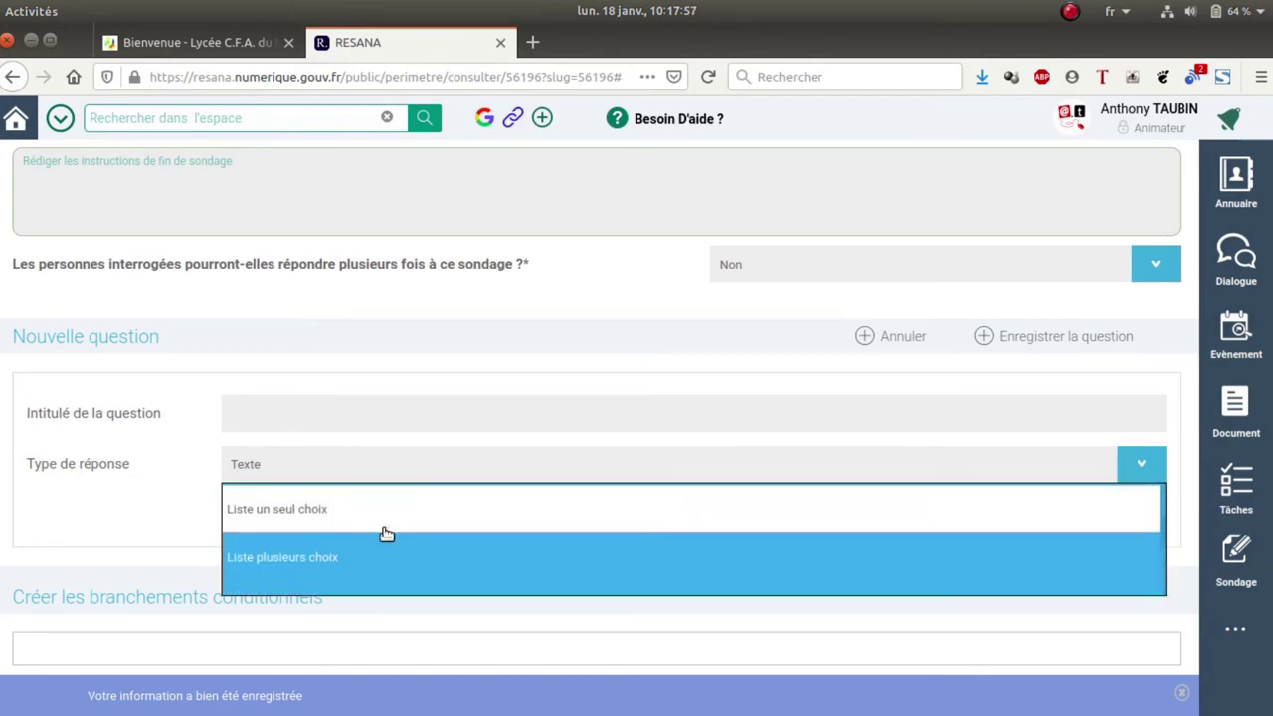
{"action": "scroll", "coordinate": [373, 532], "scroll_direction": "down", "scroll_amount": 2}
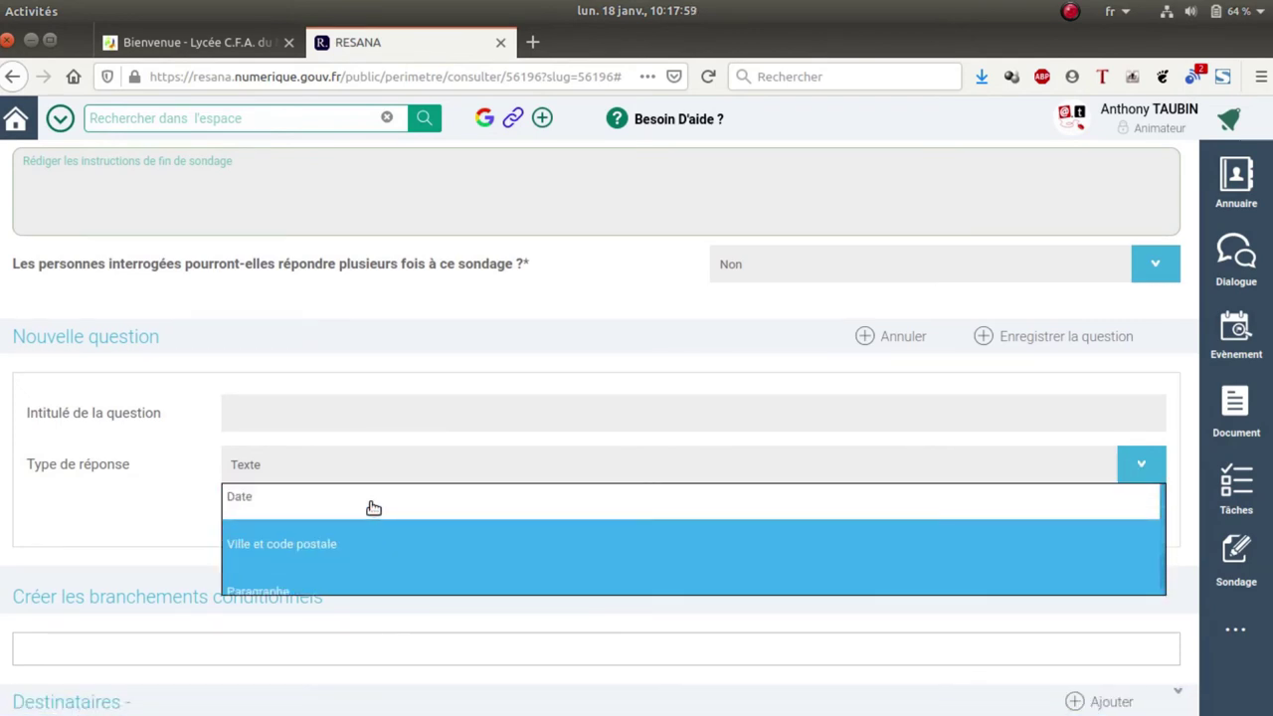
{"action": "scroll", "coordinate": [376, 529], "scroll_direction": "down", "scroll_amount": 1}
{"action": "scroll", "coordinate": [372, 537], "scroll_direction": "down", "scroll_amount": 1}
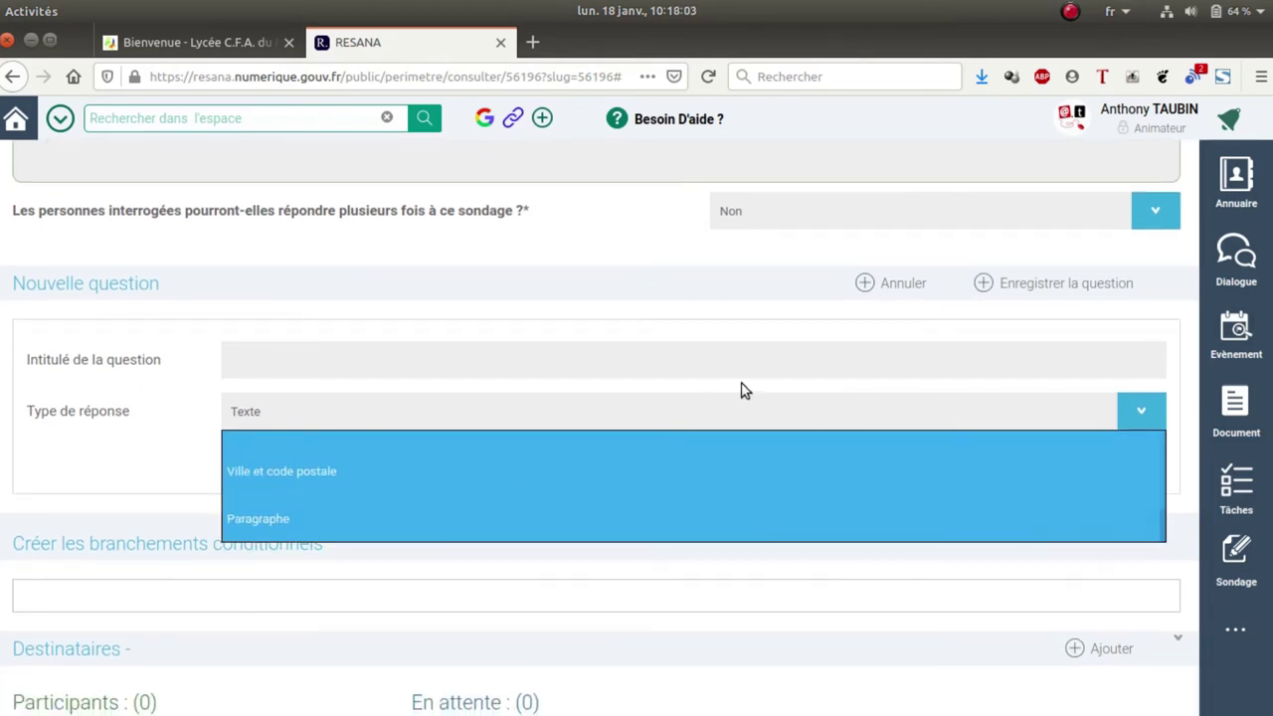
{"action": "scroll", "coordinate": [796, 388], "scroll_direction": "up", "scroll_amount": 2}
{"action": "left_click", "coordinate": [723, 465]}
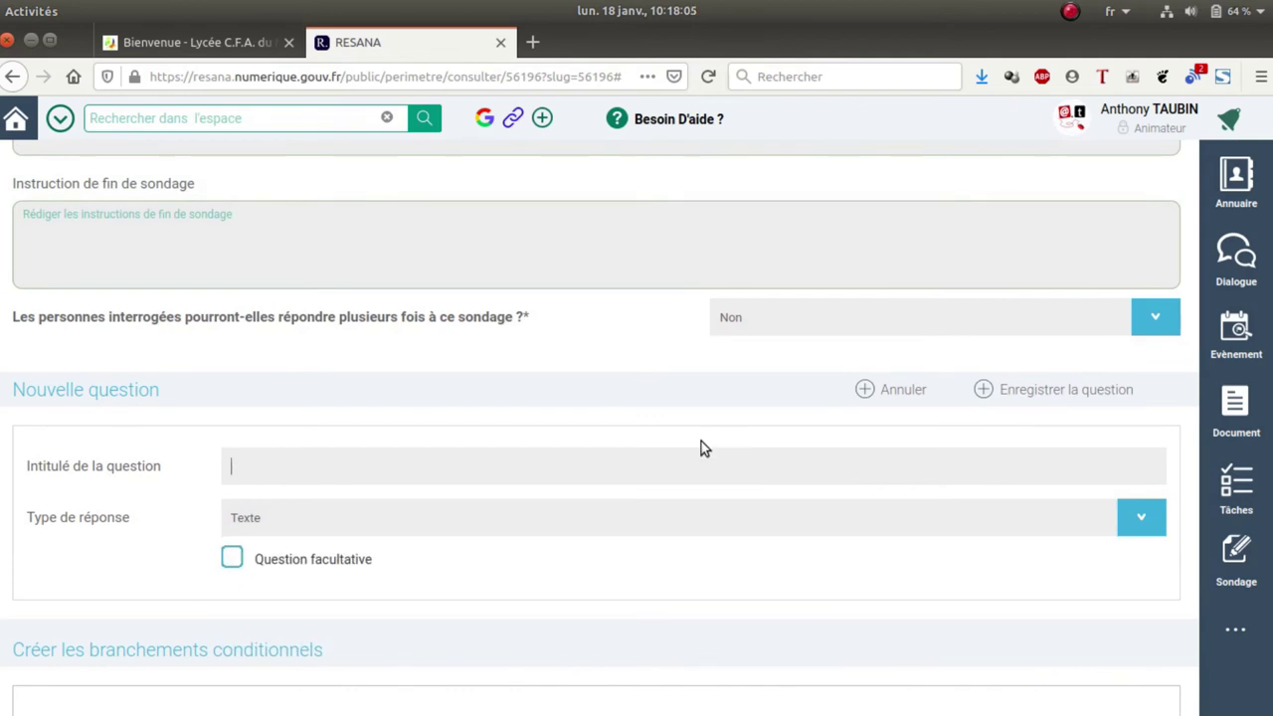
{"action": "scroll", "coordinate": [687, 451], "scroll_direction": "down", "scroll_amount": 1}
{"action": "scroll", "coordinate": [694, 455], "scroll_direction": "down", "scroll_amount": 4}
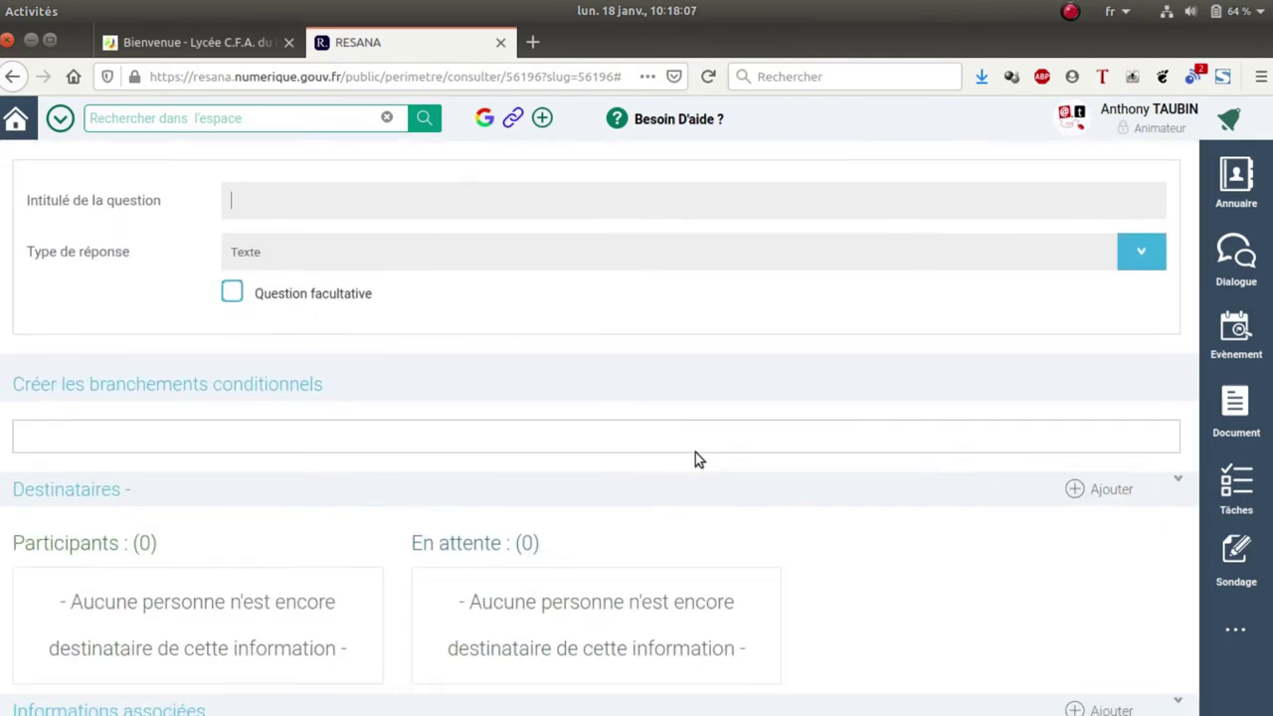
Delete the "Formations du SIA" poll and confirm the deletion.
{"action": "scroll", "coordinate": [946, 484], "scroll_direction": "up", "scroll_amount": 8}
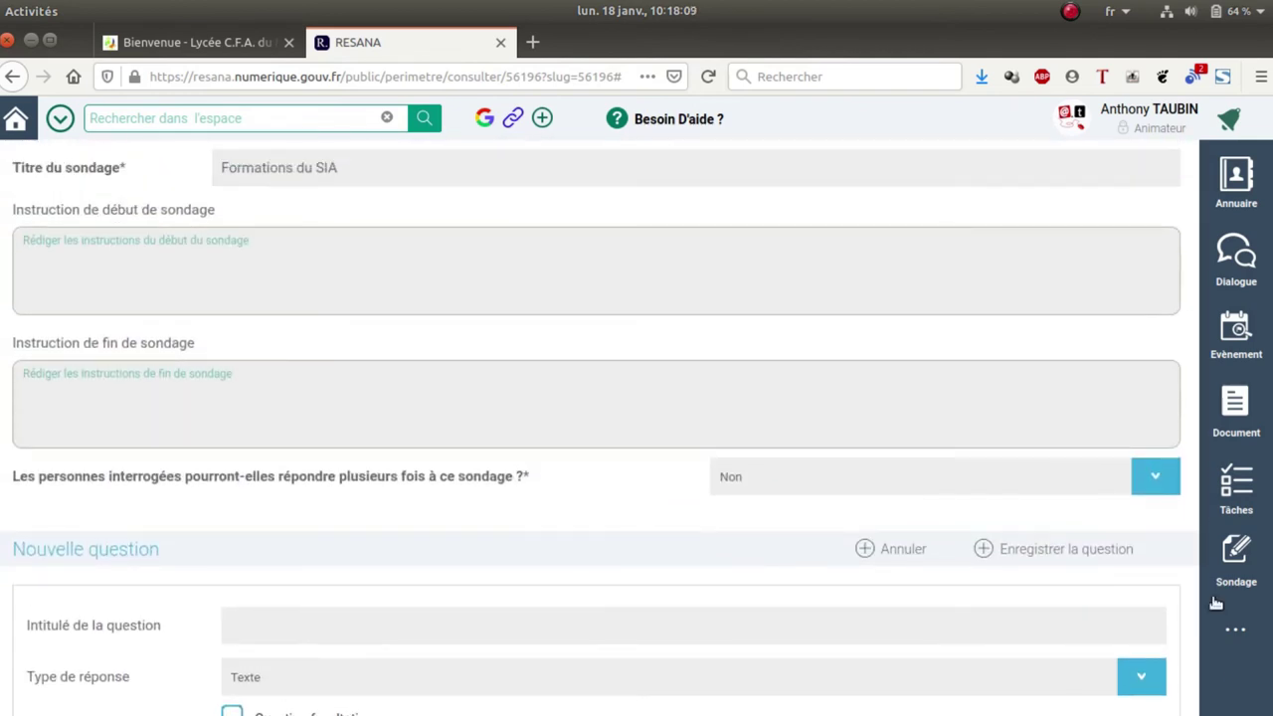
{"action": "scroll", "coordinate": [1076, 254], "scroll_direction": "up", "scroll_amount": 4}
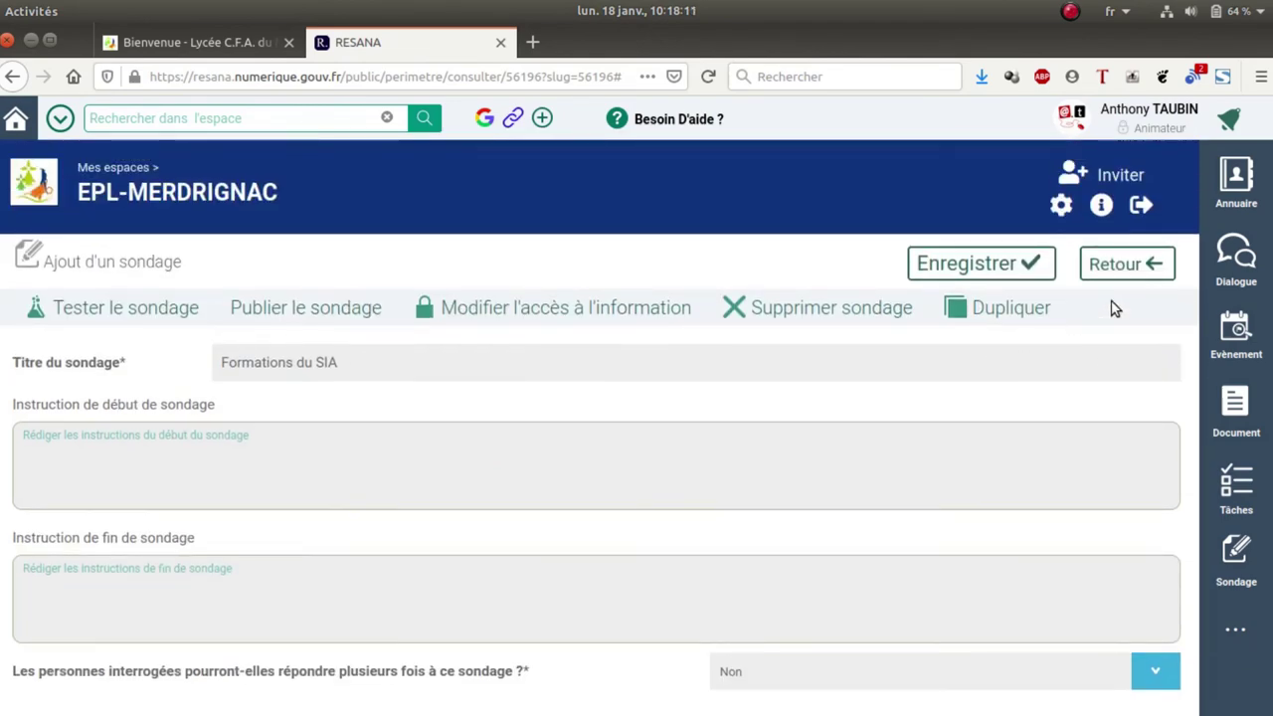
{"action": "left_click", "coordinate": [821, 307]}
{"action": "left_click", "coordinate": [565, 321]}
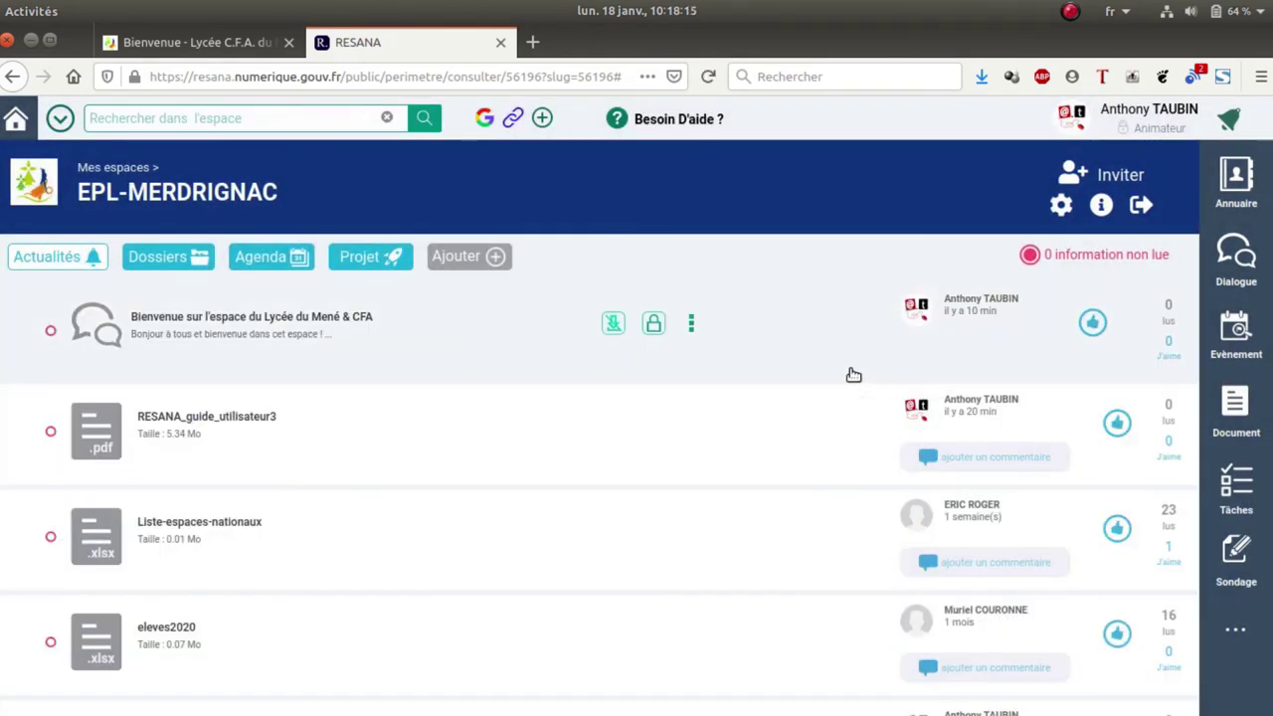
Open a new publication form from the additional modules to view its fields, and close it without publishing.
{"action": "left_click", "coordinate": [1243, 627]}
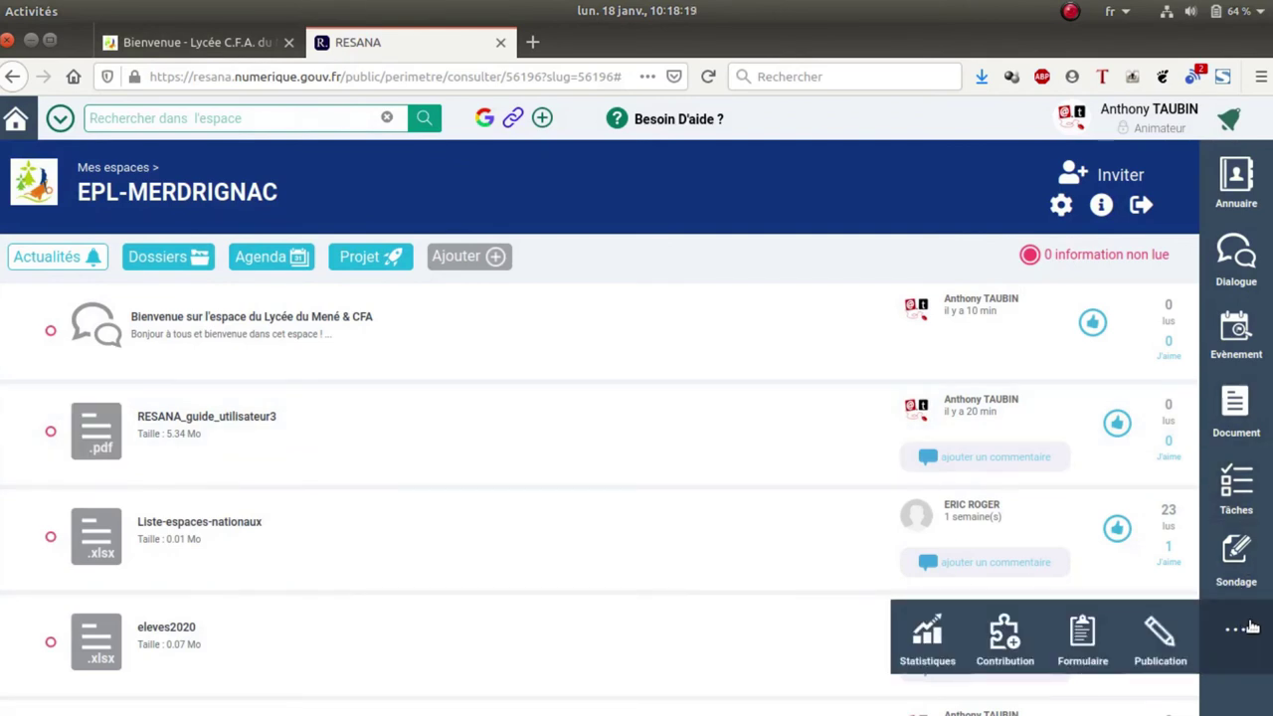
{"action": "left_click", "coordinate": [1163, 634]}
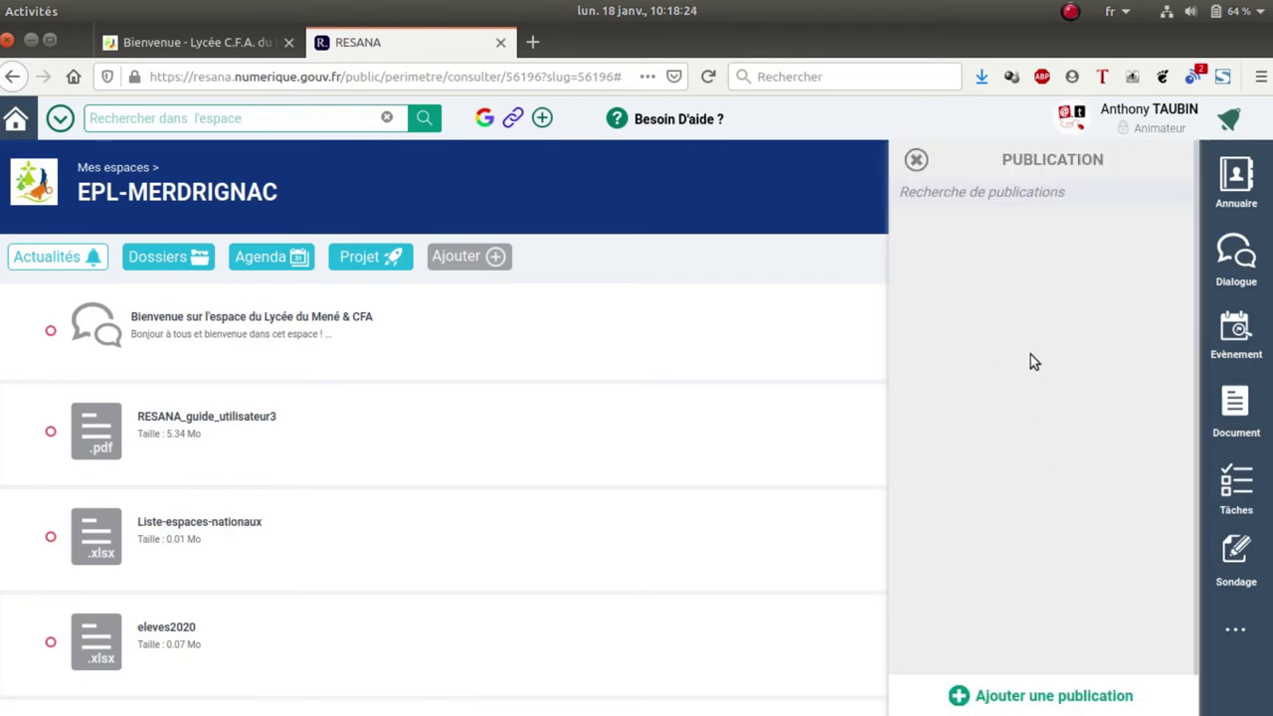
{"action": "left_click", "coordinate": [1052, 696]}
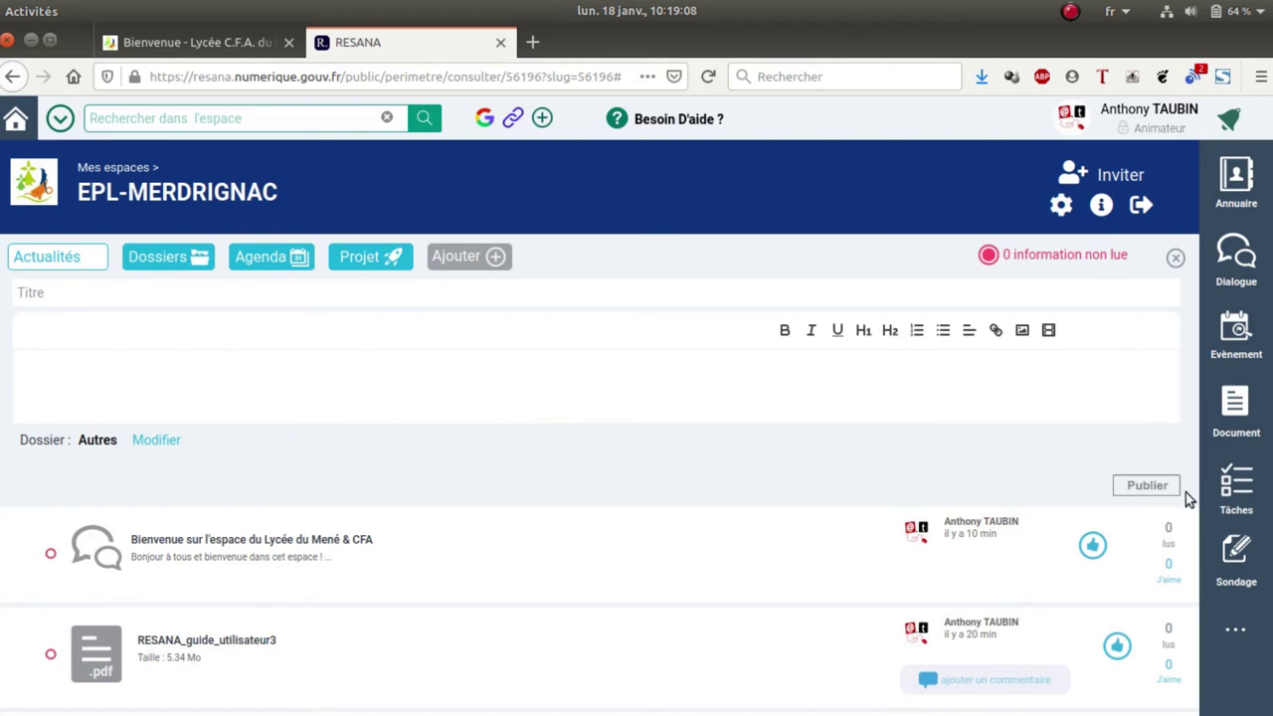
{"action": "mouse_move", "coordinate": [823, 556]}
{"action": "left_click", "coordinate": [1173, 259]}
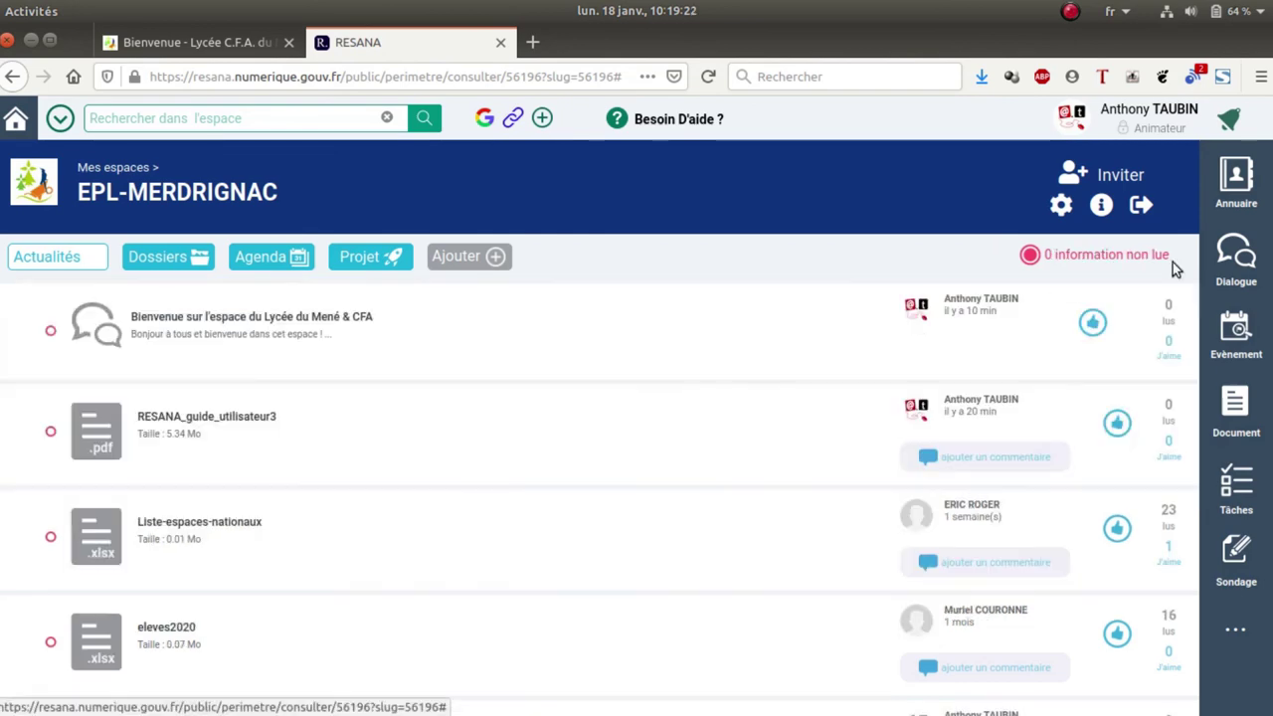